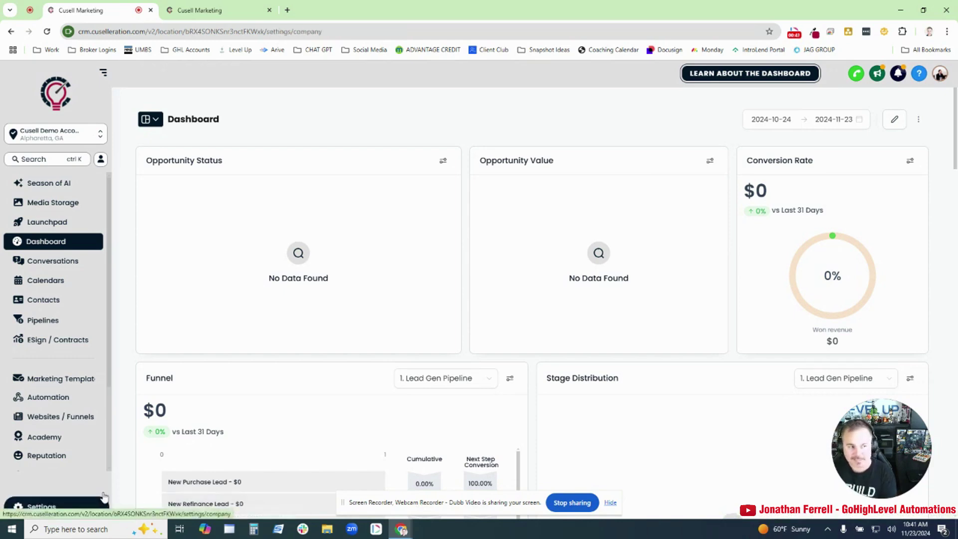
Open Settings and enter the legal business name under General Information.
left_click(41, 507)
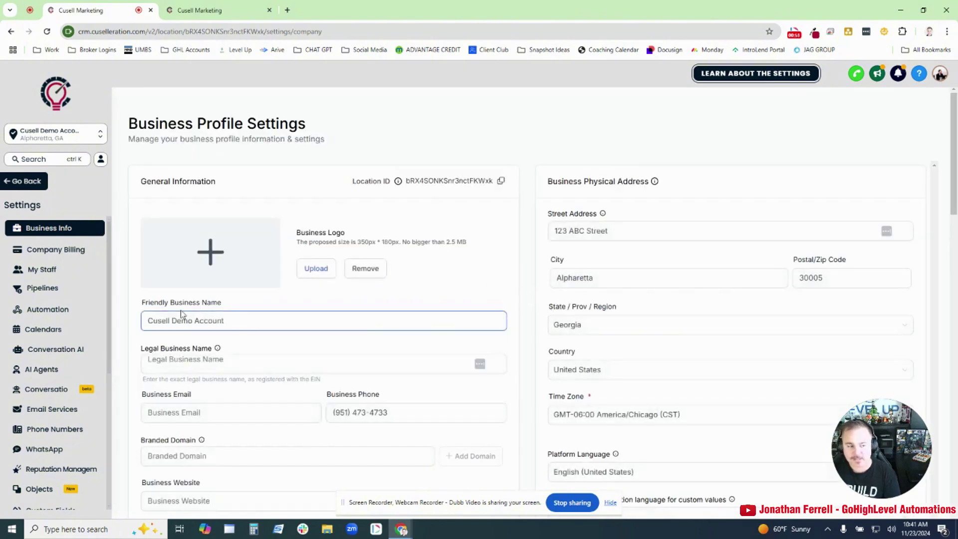
left_click_drag(142, 302, 255, 306)
left_click(274, 323)
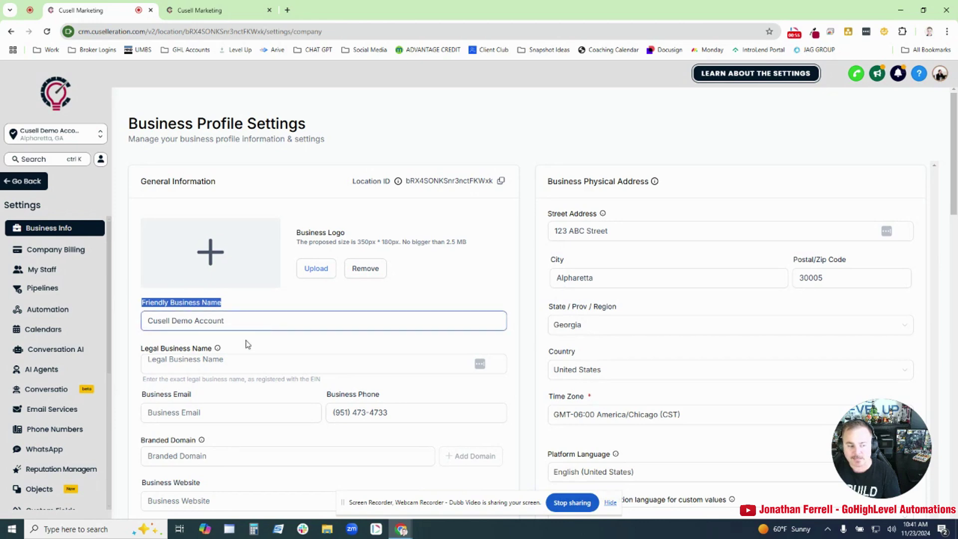
left_click(145, 350)
left_click_drag(141, 349, 210, 349)
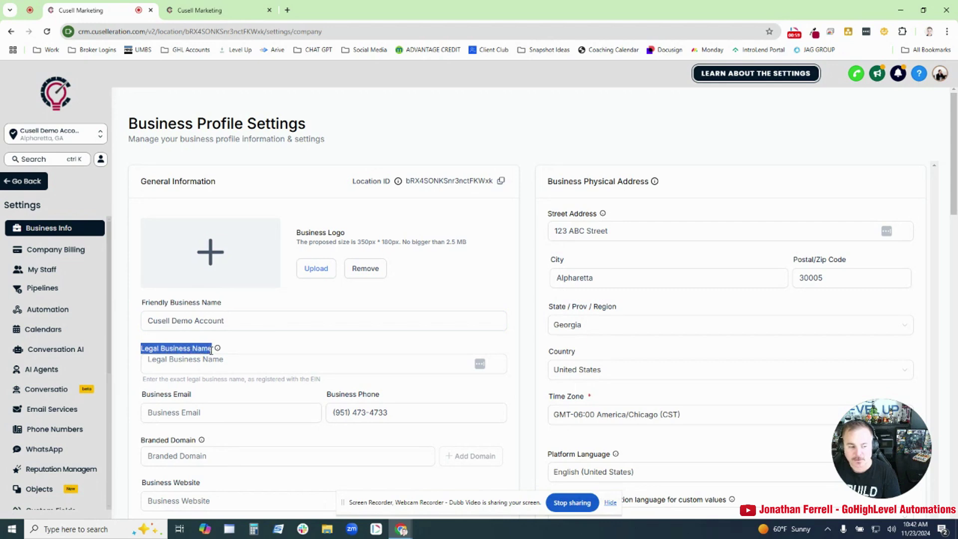
left_click(201, 360)
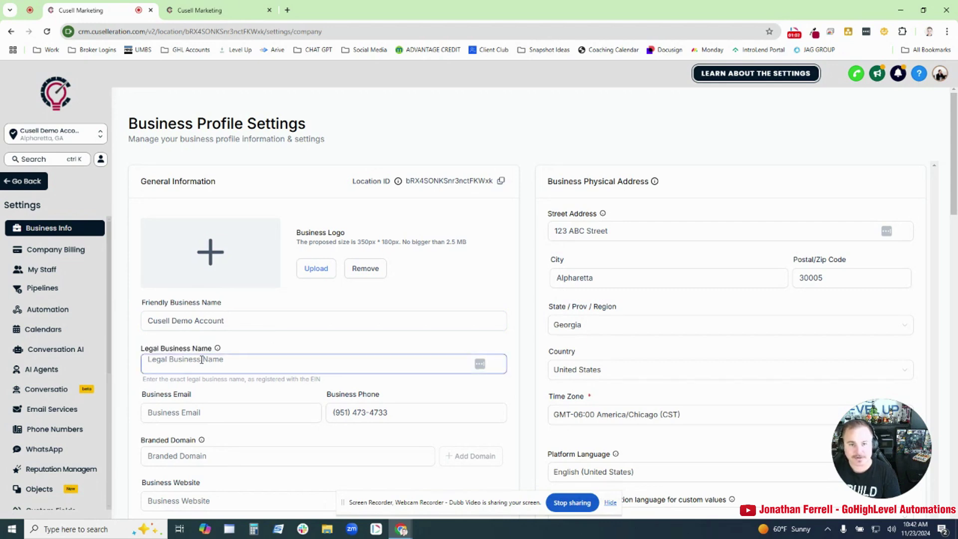
left_click_drag(141, 349, 212, 349)
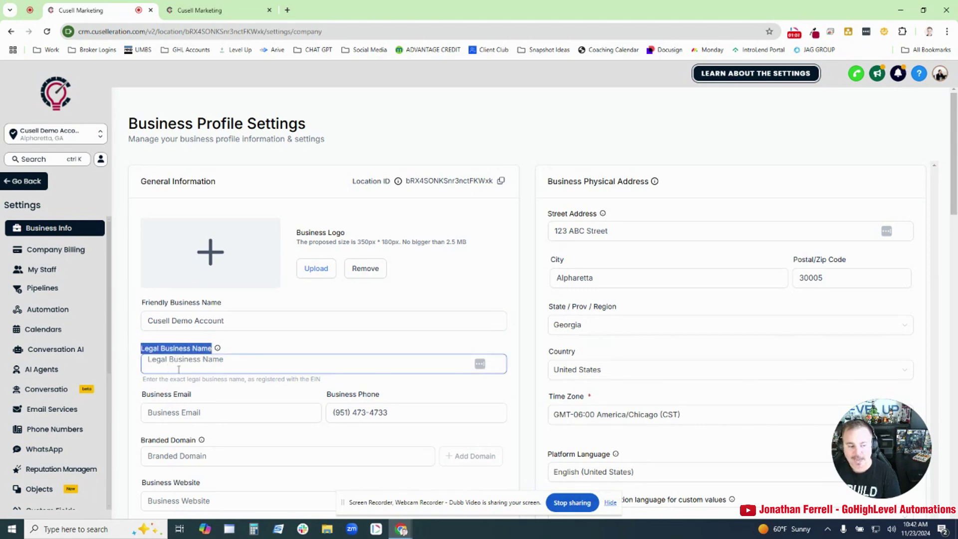
left_click(179, 364)
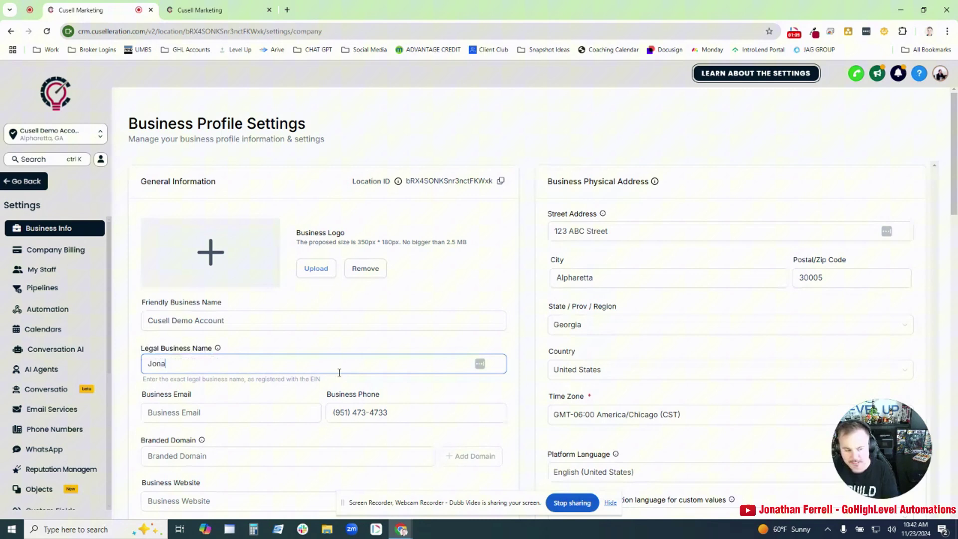
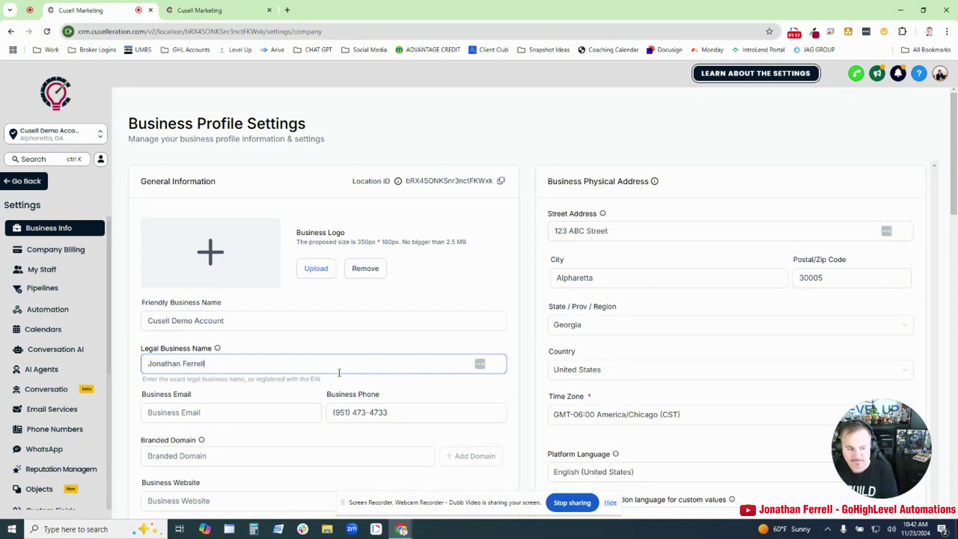
Fill in a valid business email address, correcting its mistyped start.
key("Tab")
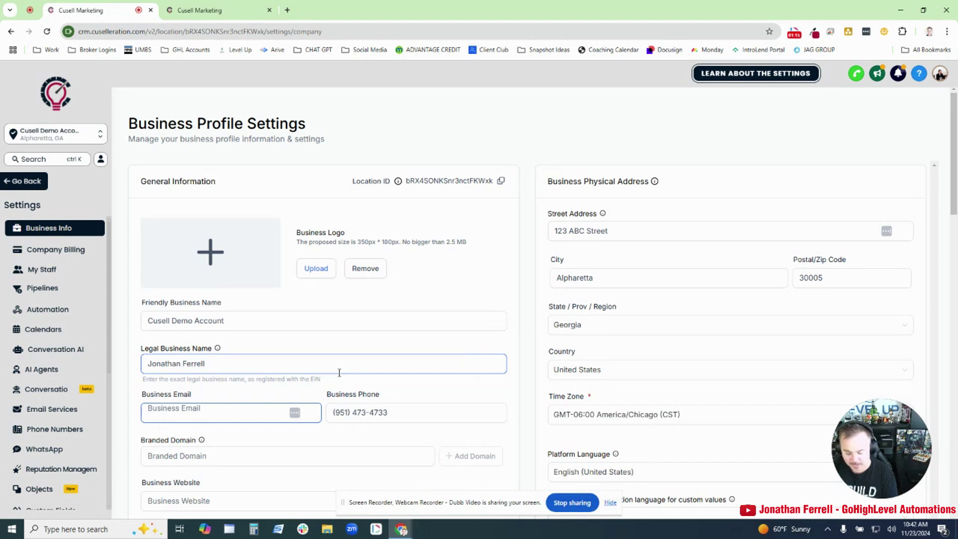
type("info")
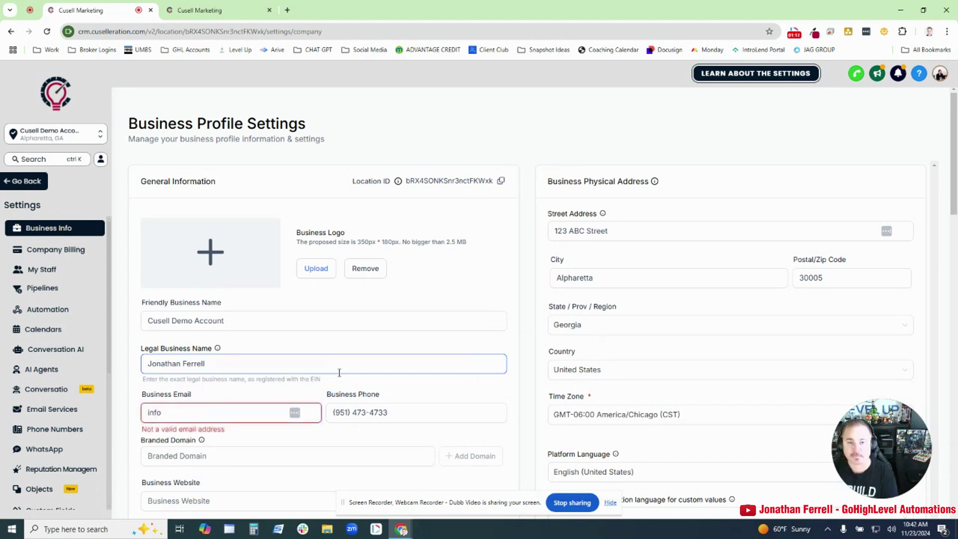
key("BackSpace")
key("BackSpace")
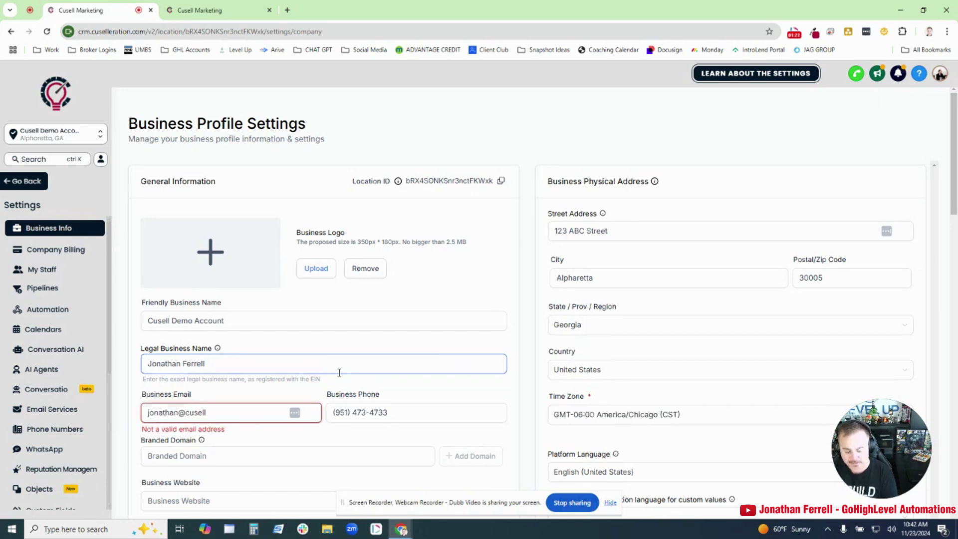
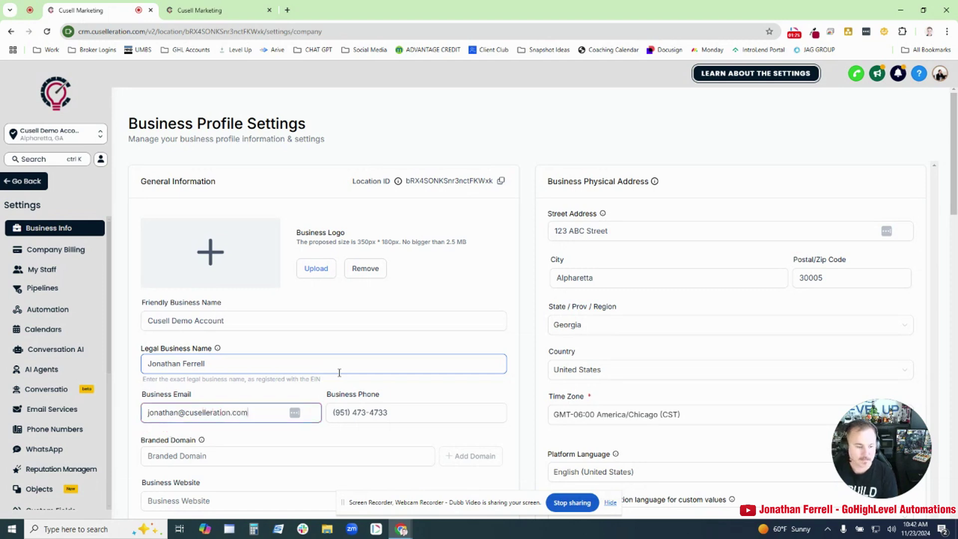
left_click(383, 411)
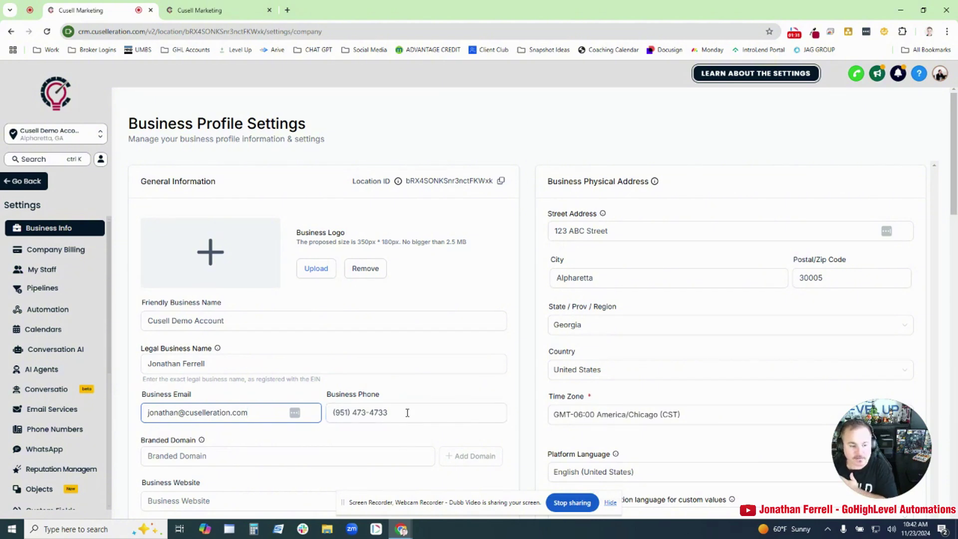
left_click(385, 410)
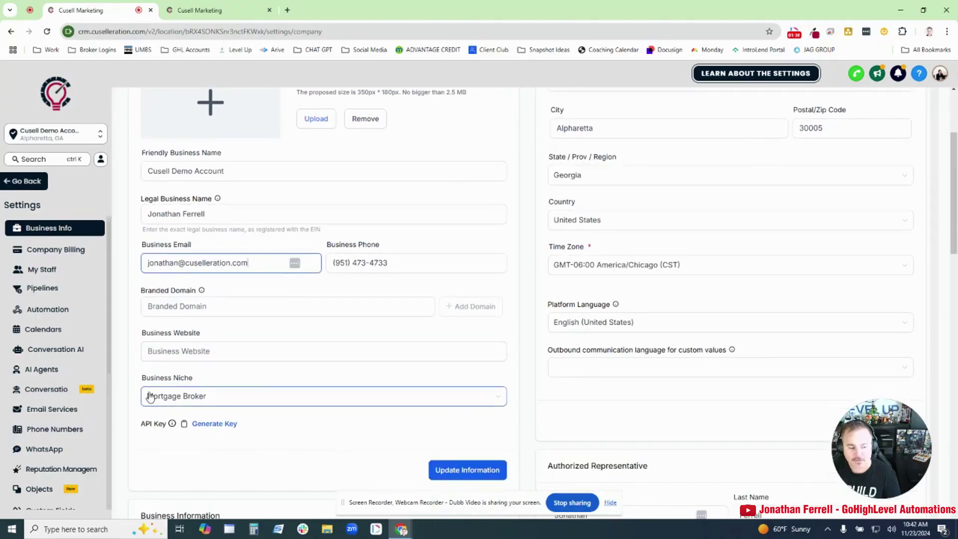
left_click_drag(142, 377, 193, 379)
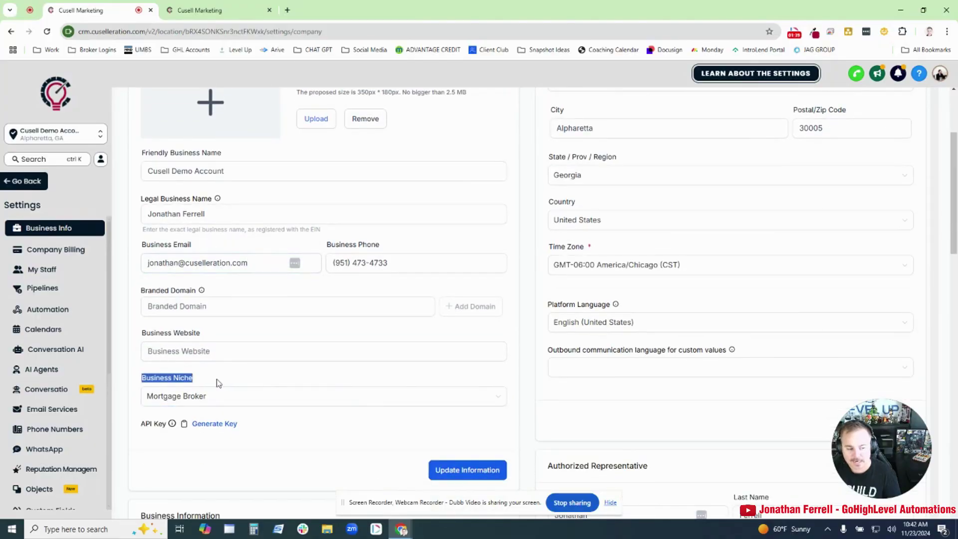
left_click(173, 396)
left_click(291, 447)
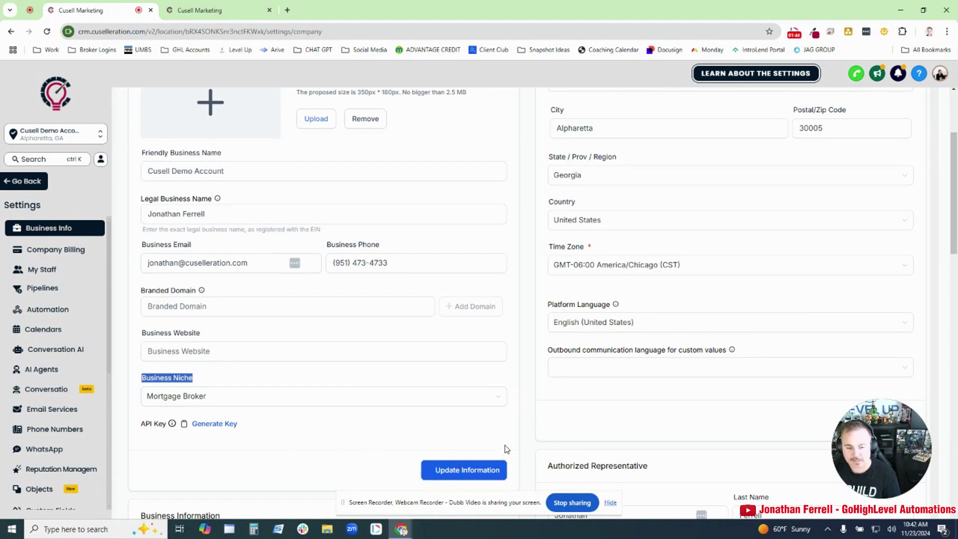
scroll(498, 454, "up", 1)
scroll(497, 454, "up", 2)
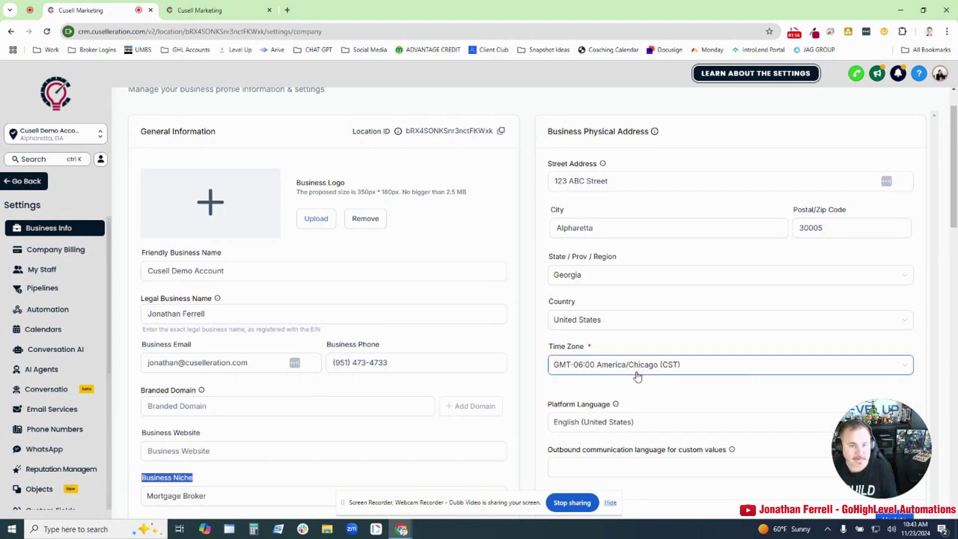
scroll(683, 352, "down", 2)
left_click(684, 352)
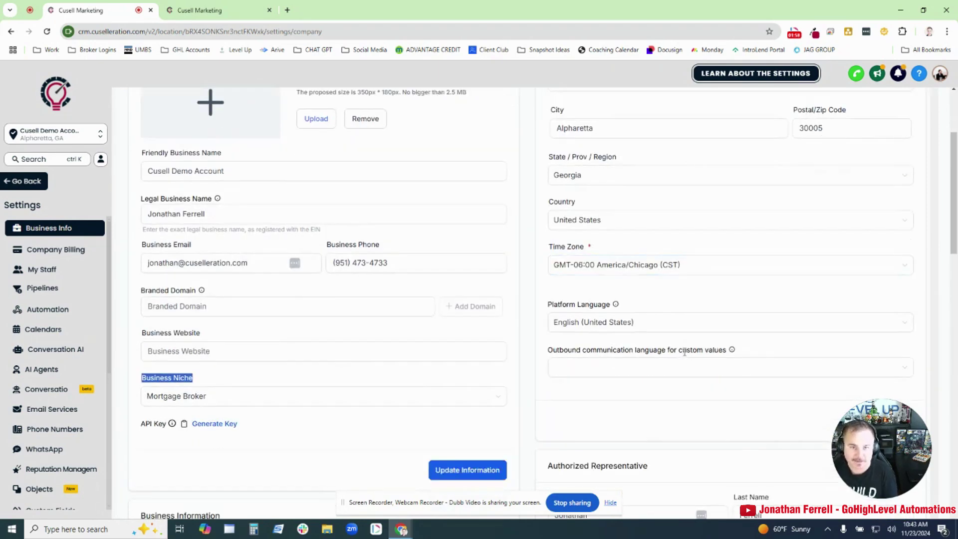
scroll(684, 352, "down", 1)
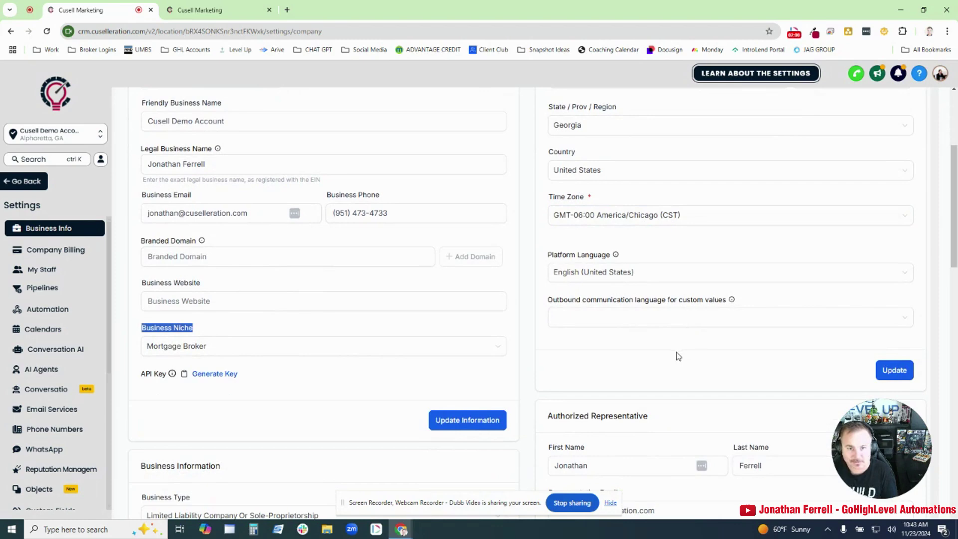
scroll(697, 348, "down", 2)
scroll(681, 330, "down", 2)
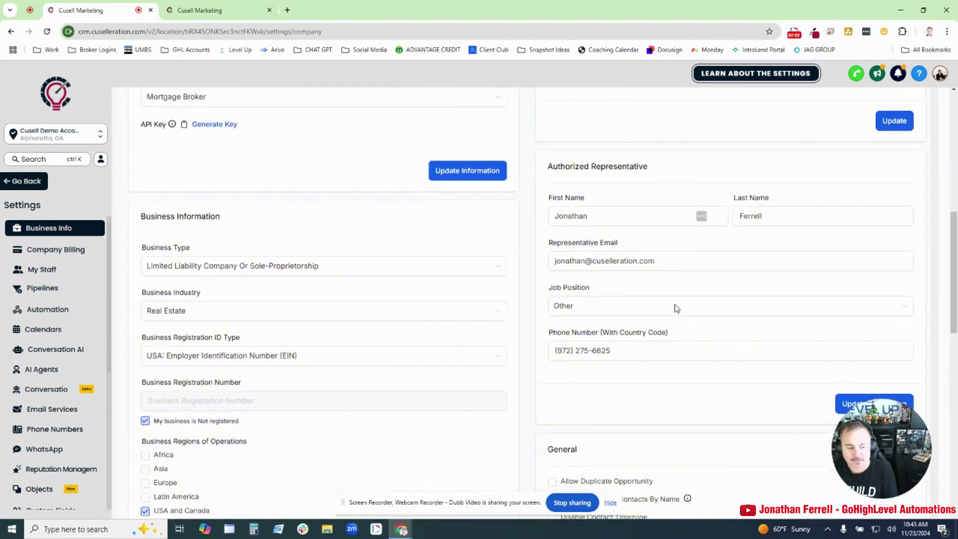
scroll(677, 310, "down", 2)
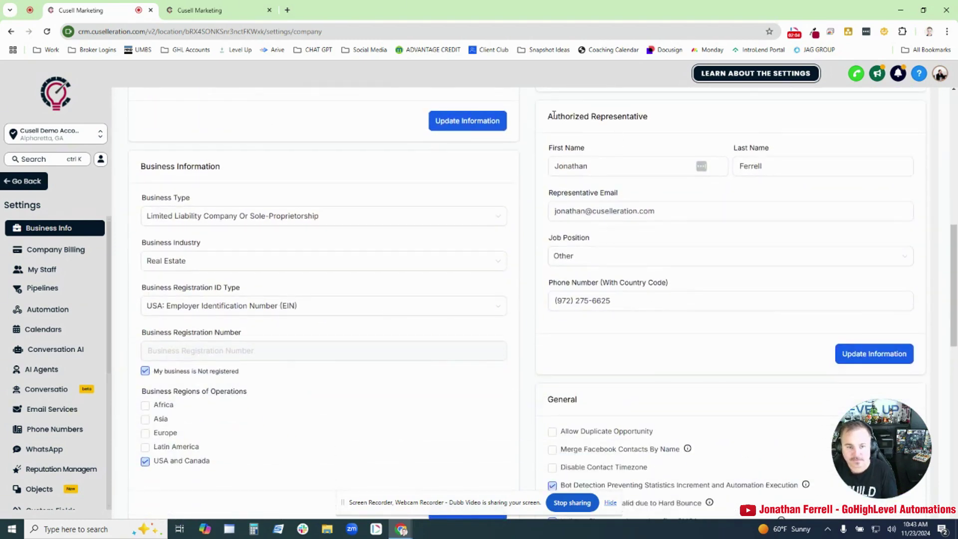
left_click_drag(579, 114, 688, 118)
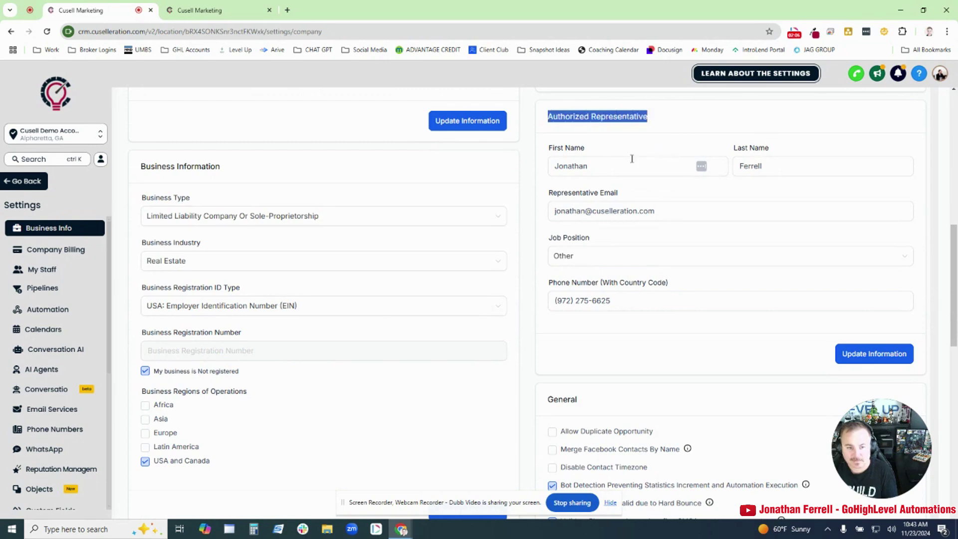
left_click(591, 167)
left_click(635, 302)
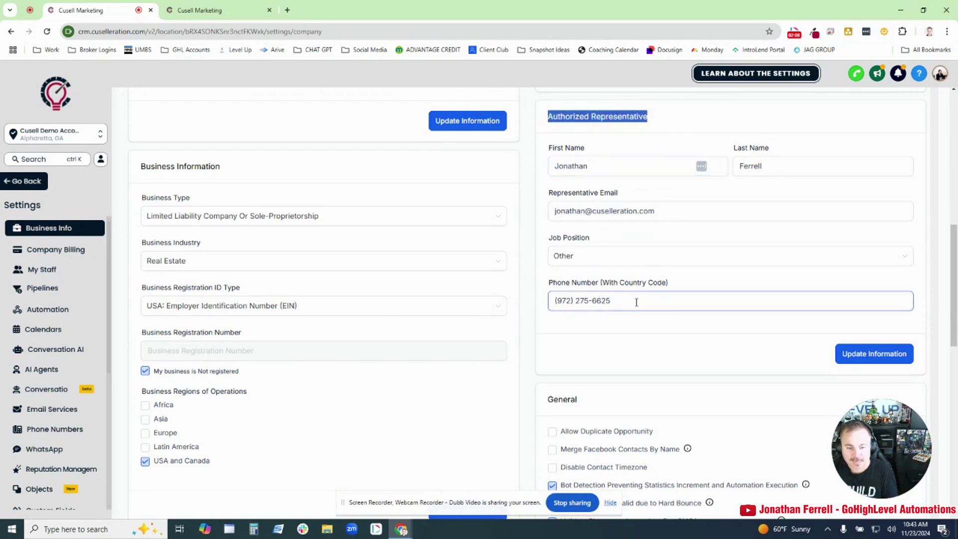
left_click_drag(636, 303, 515, 313)
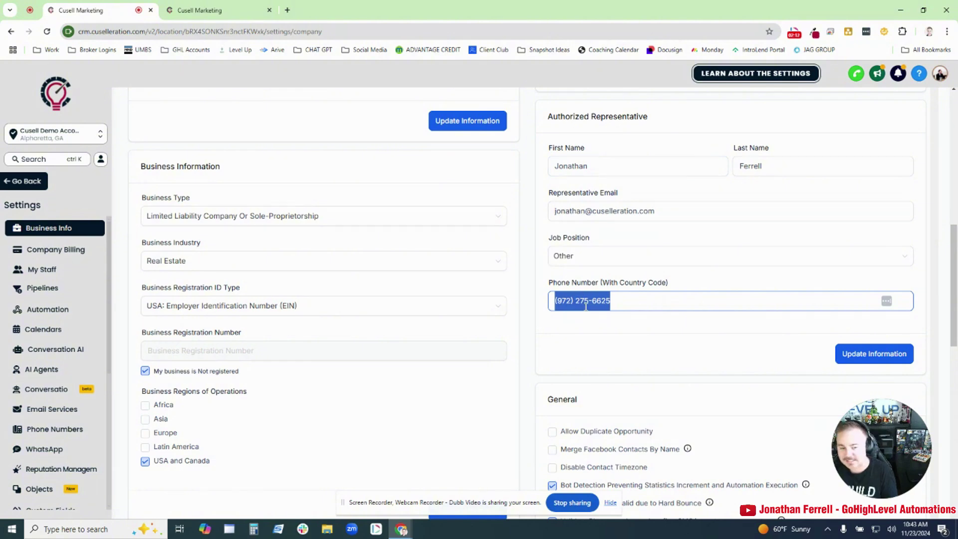
left_click(598, 321)
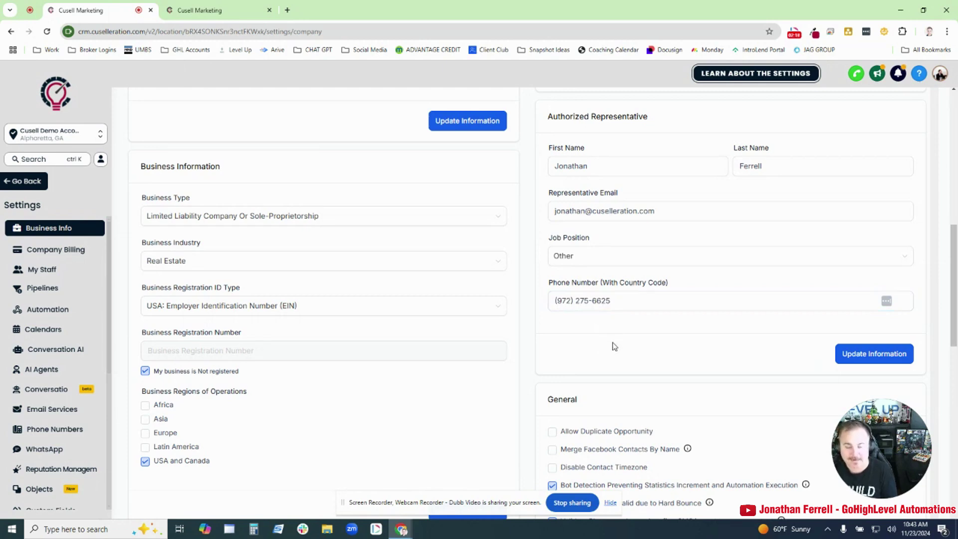
double_click(631, 303)
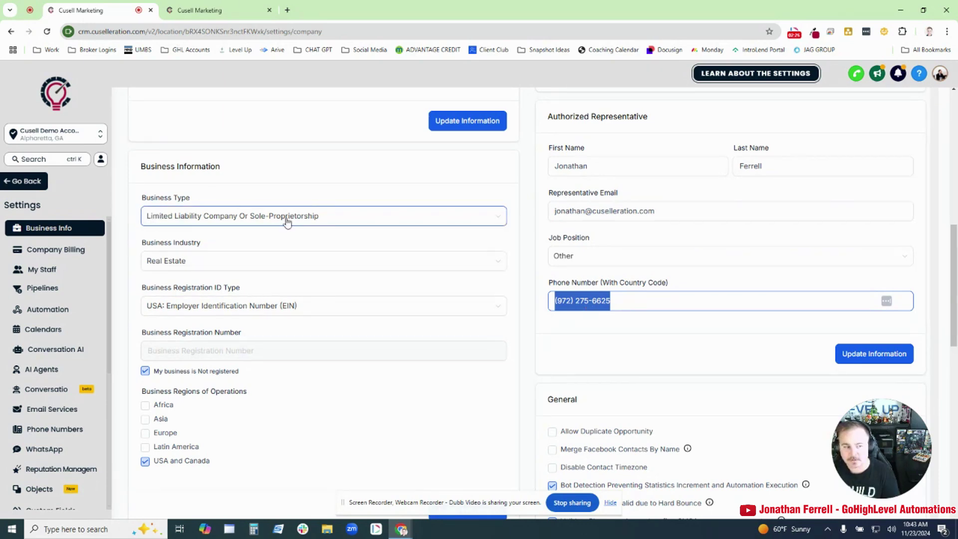
double_click(180, 166)
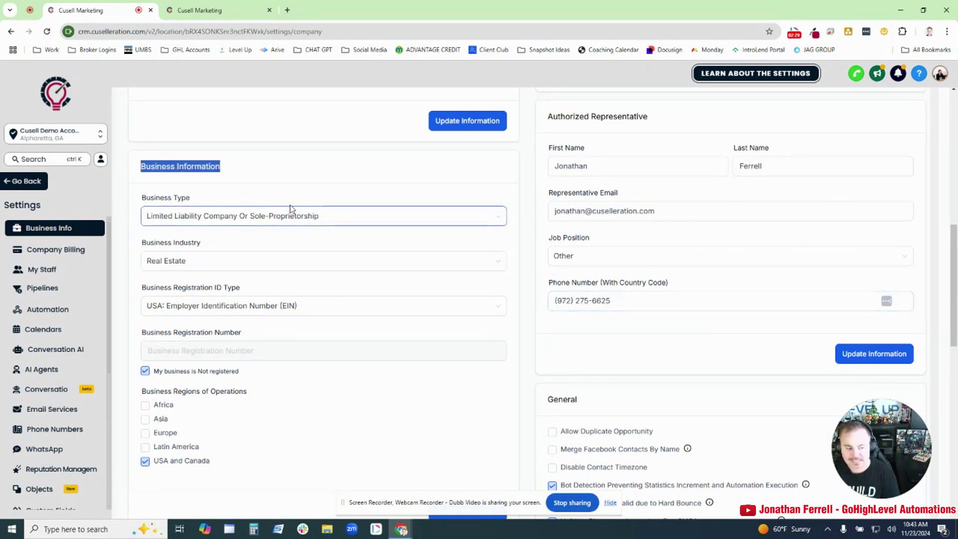
left_click(302, 183)
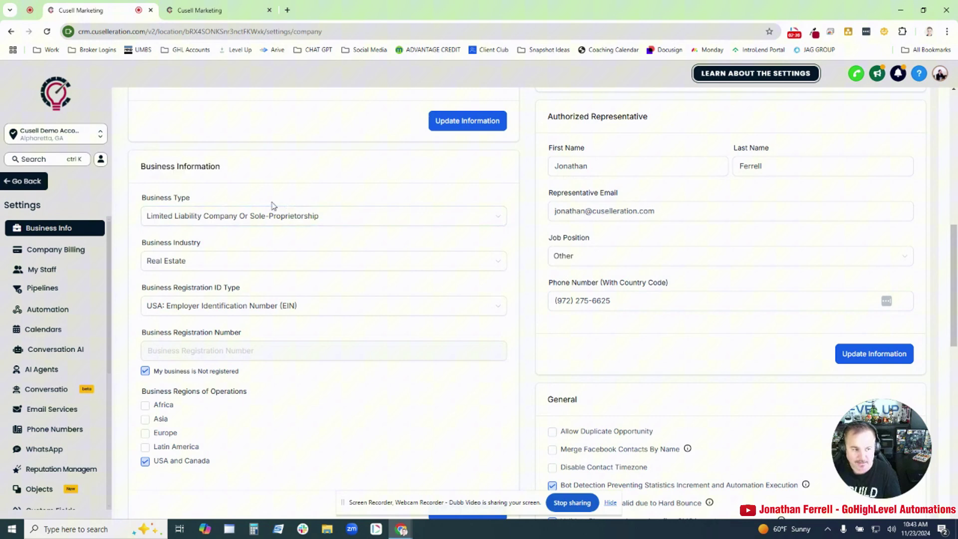
left_click_drag(142, 198, 201, 198)
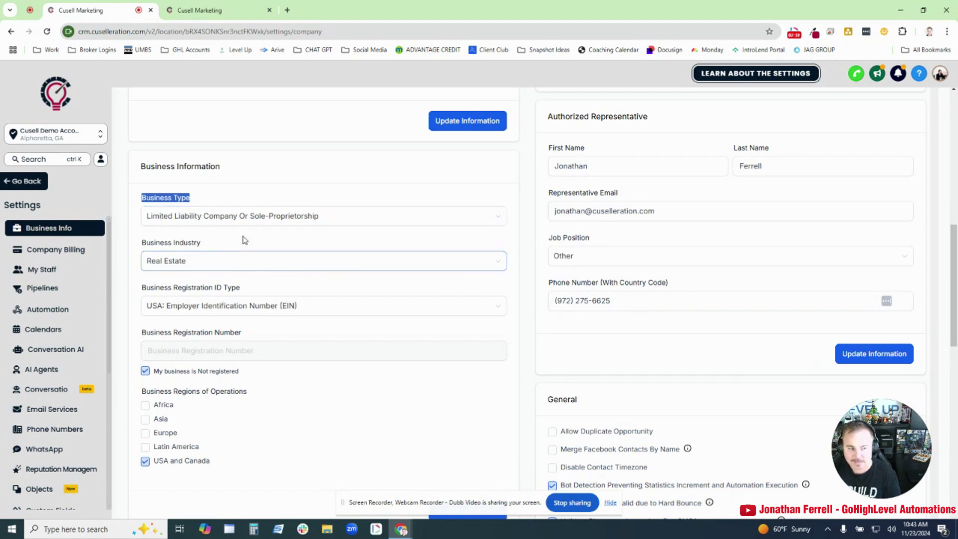
left_click(252, 219)
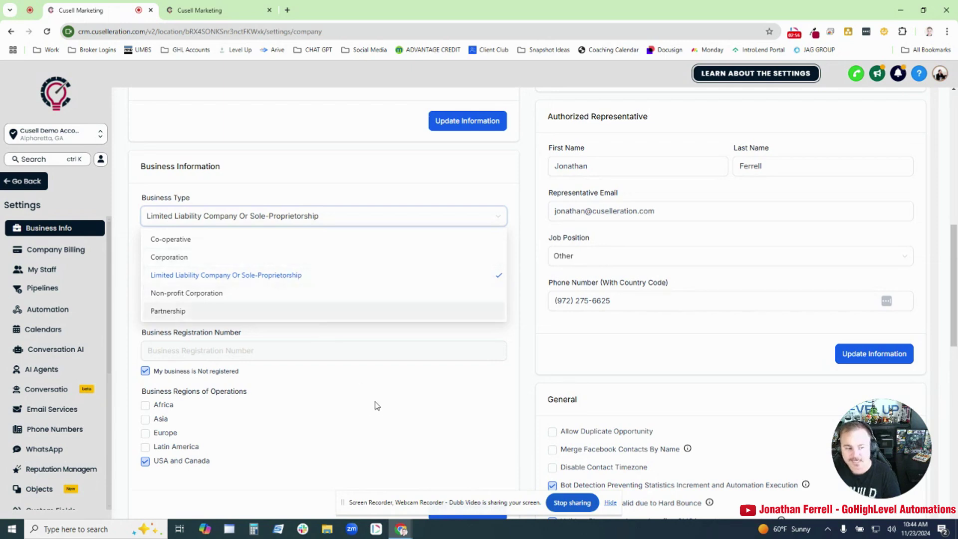
left_click(268, 275)
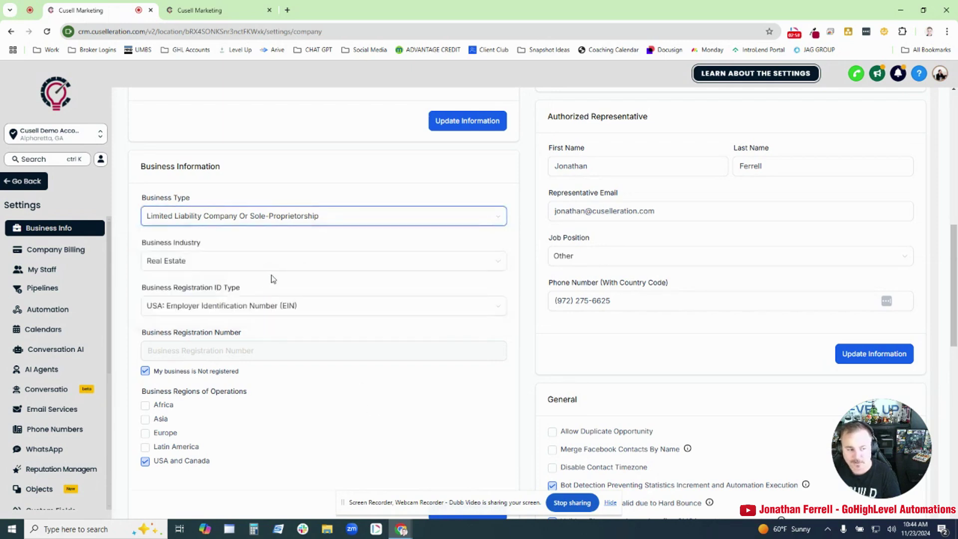
left_click_drag(142, 287, 244, 289)
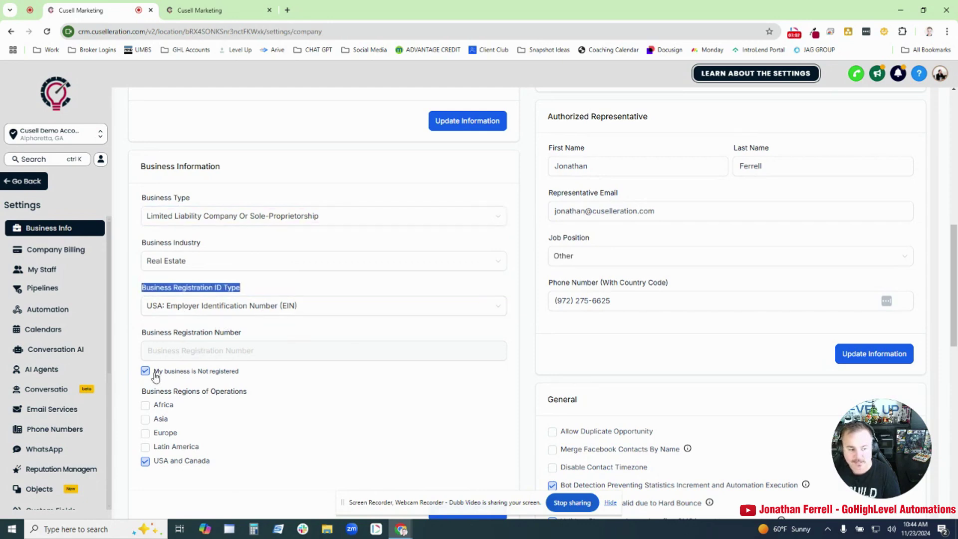
left_click(239, 375)
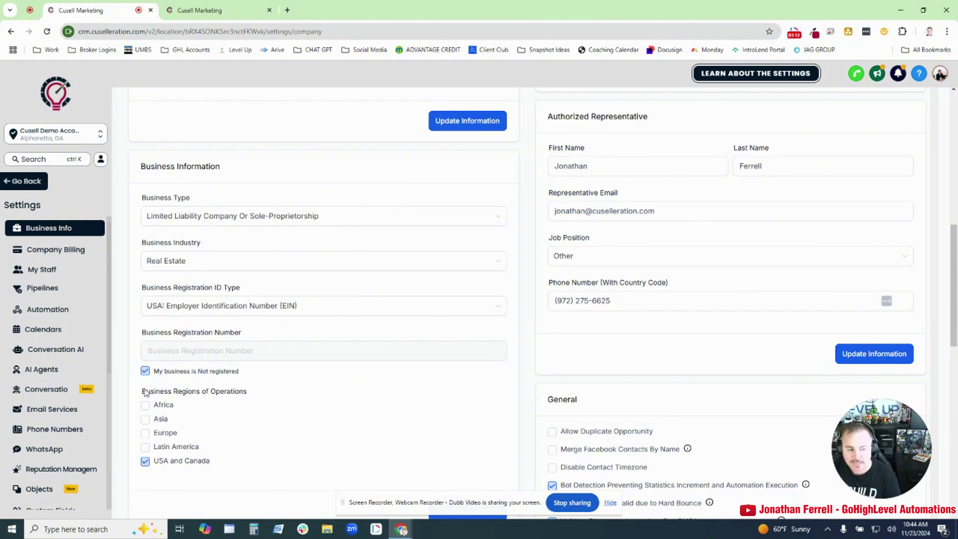
left_click_drag(142, 392, 247, 395)
scroll(283, 402, "down", 1)
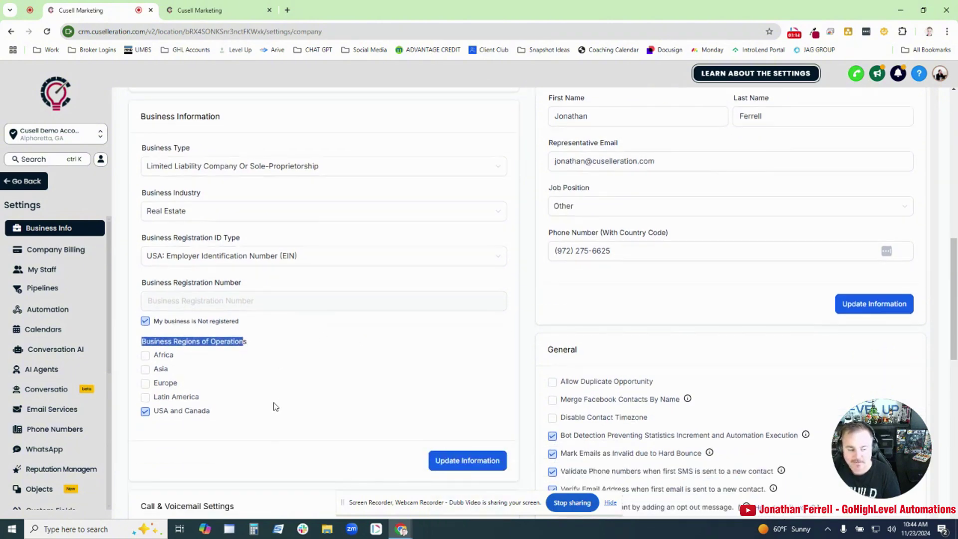
scroll(322, 423, "up", 1)
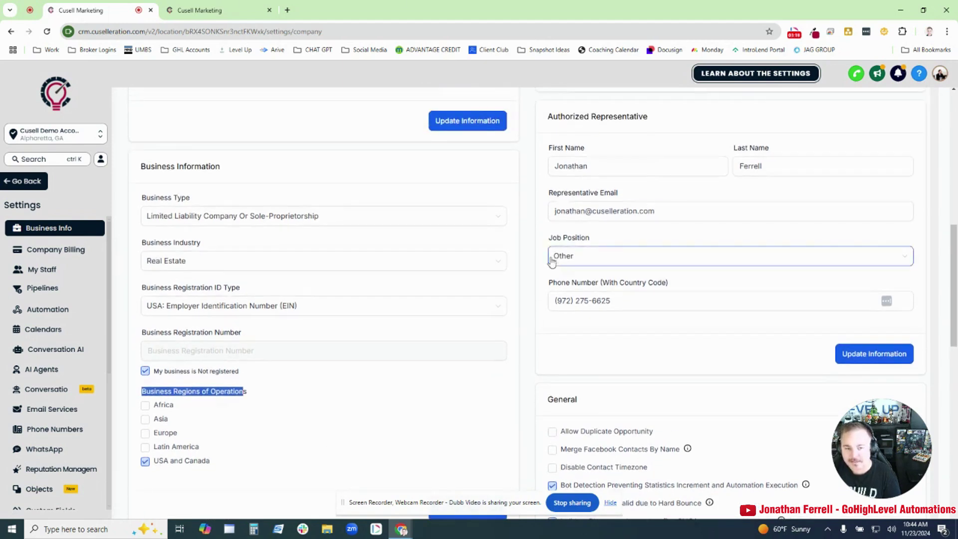
left_click_drag(547, 116, 652, 118)
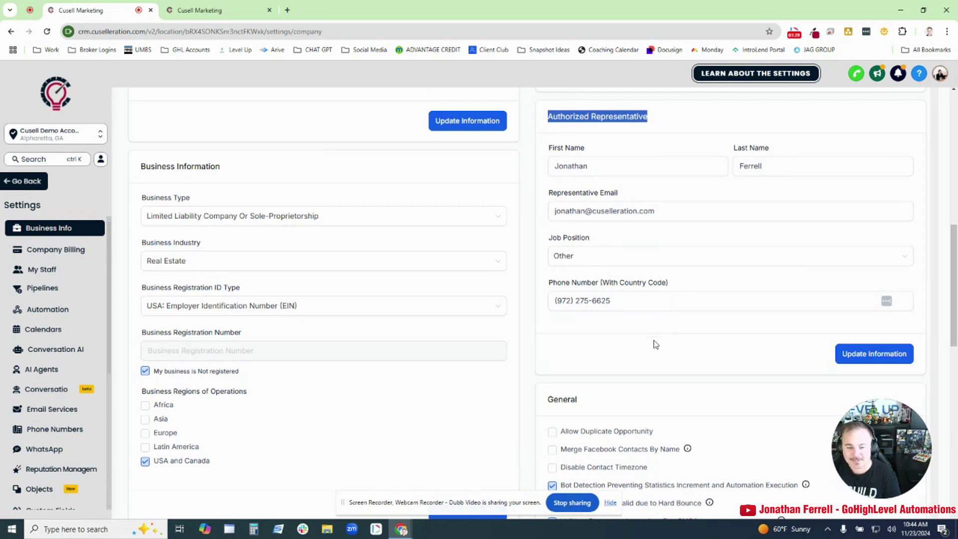
left_click(615, 256)
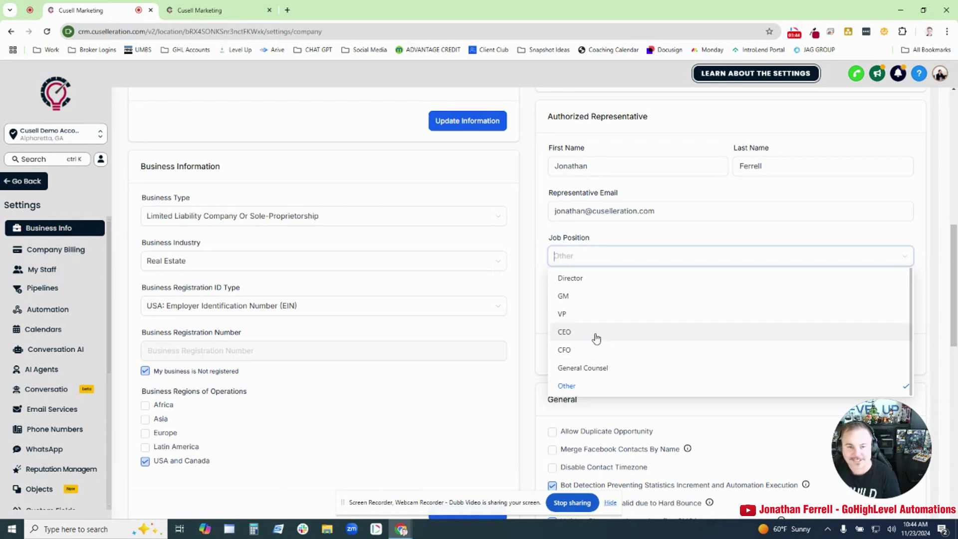
left_click(579, 388)
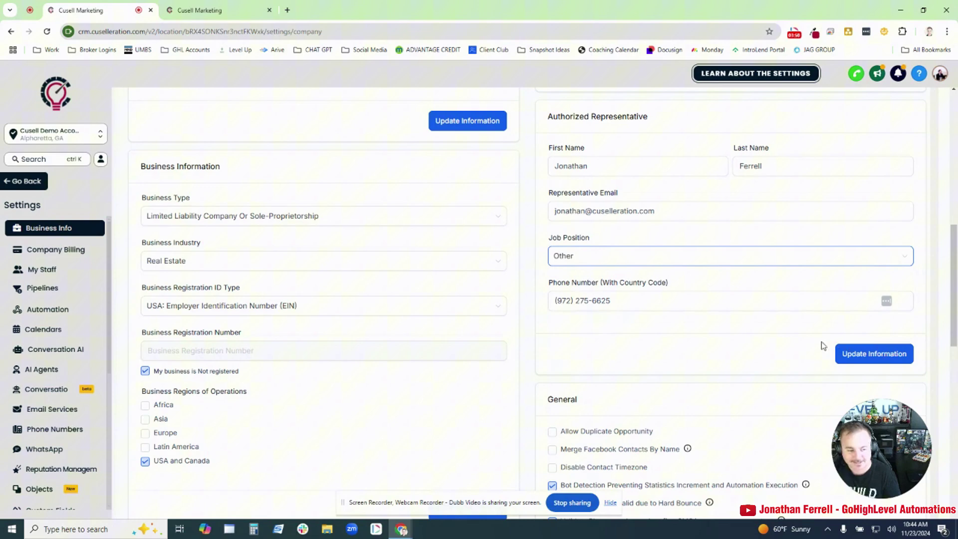
scroll(822, 345, "down", 1)
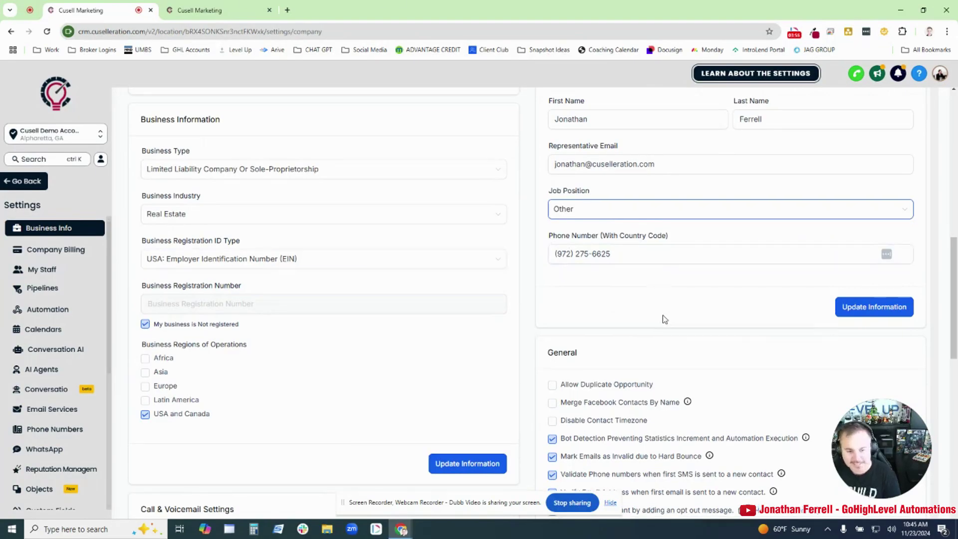
scroll(659, 300, "up", 4)
scroll(659, 300, "up", 4)
scroll(663, 314, "up", 4)
scroll(670, 332, "up", 1)
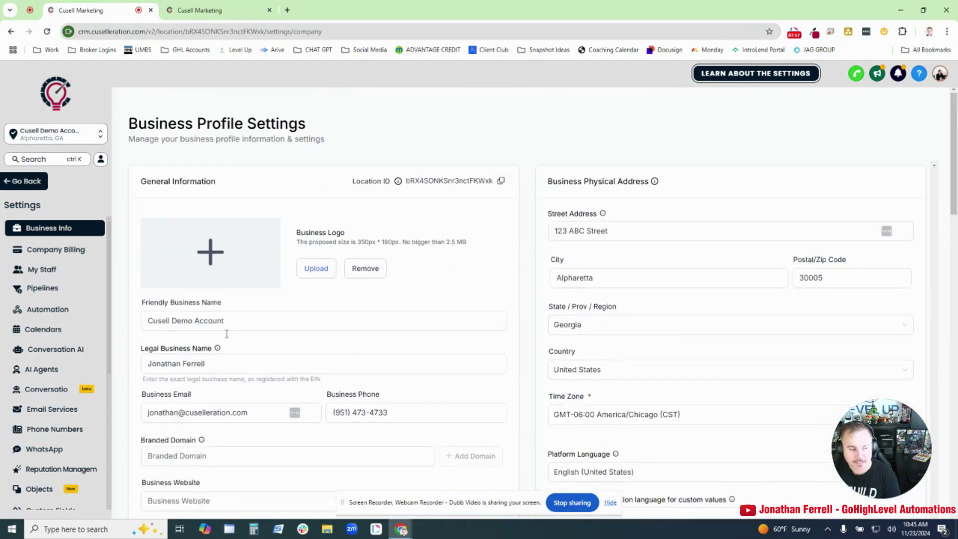
Open Phone Numbers settings, which show the incomplete A2P 10DLC registration warning.
left_click(70, 435)
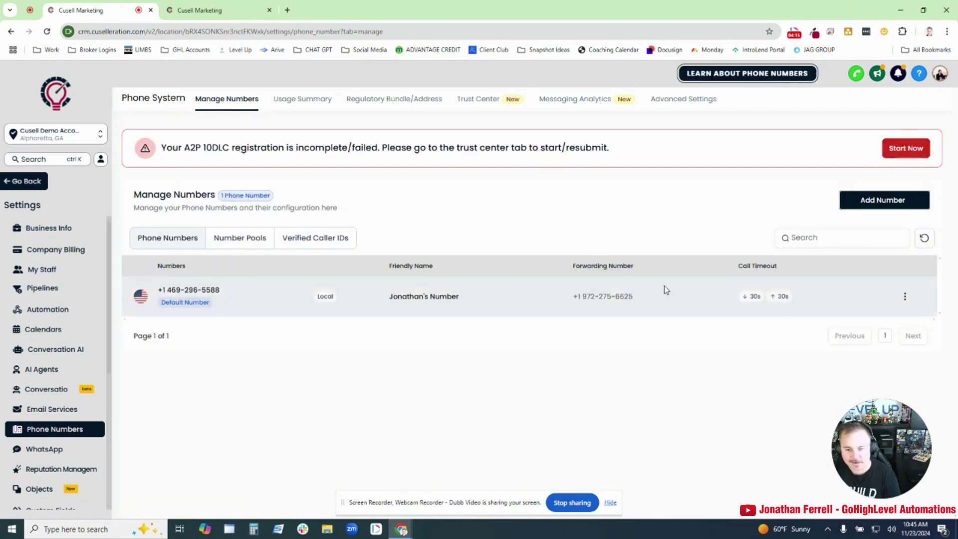
Begin A2P registration from the Trust Center, keeping Yes for US/Canada and choosing No tax ID.
left_click(900, 153)
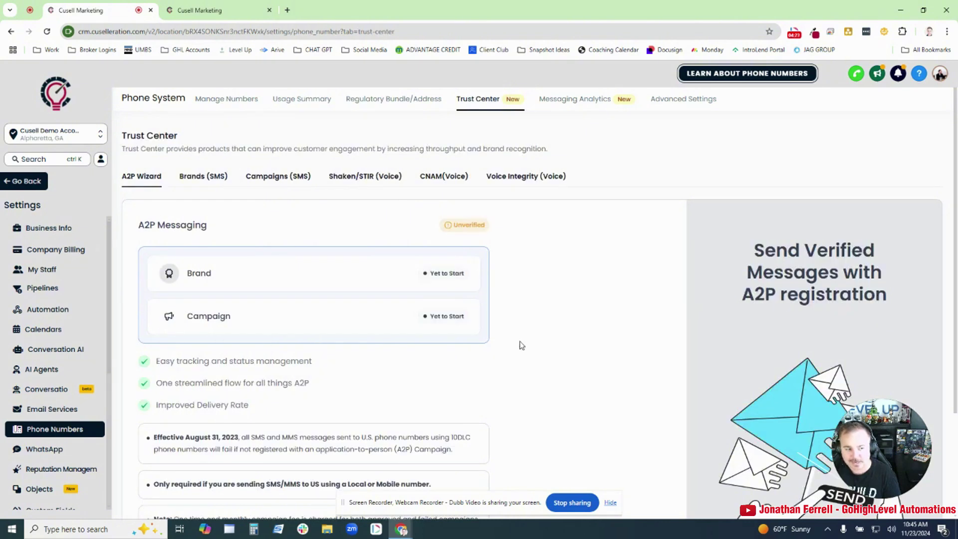
scroll(504, 204, "down", 2)
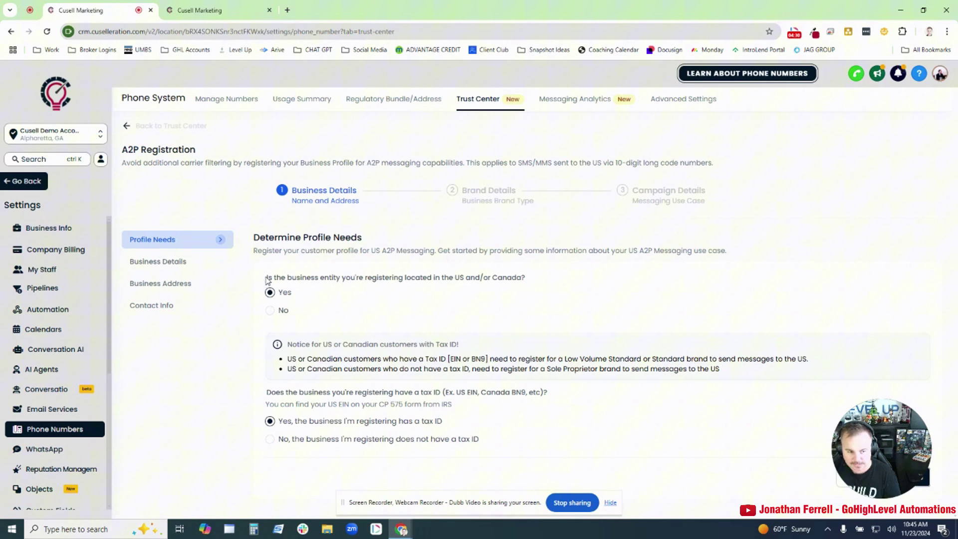
left_click_drag(266, 279, 528, 278)
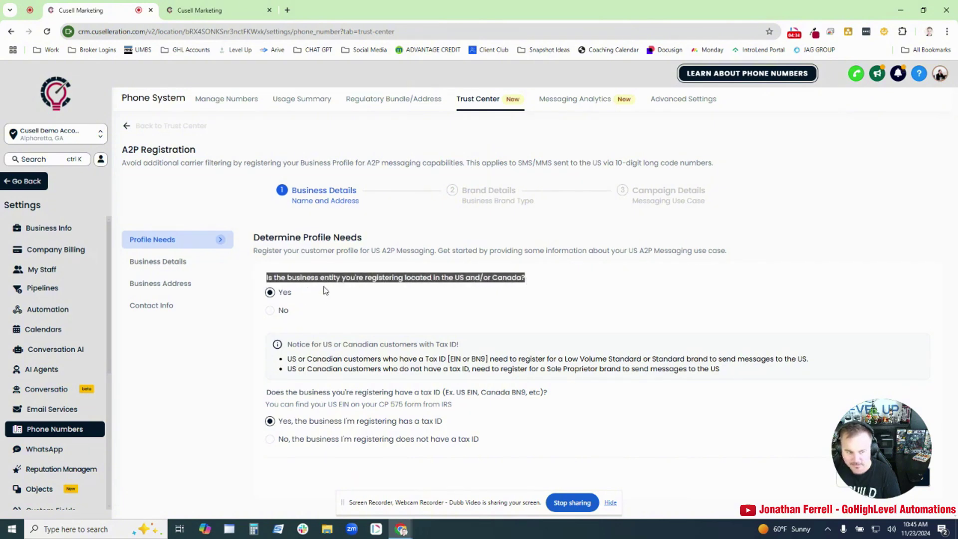
left_click_drag(268, 394, 547, 392)
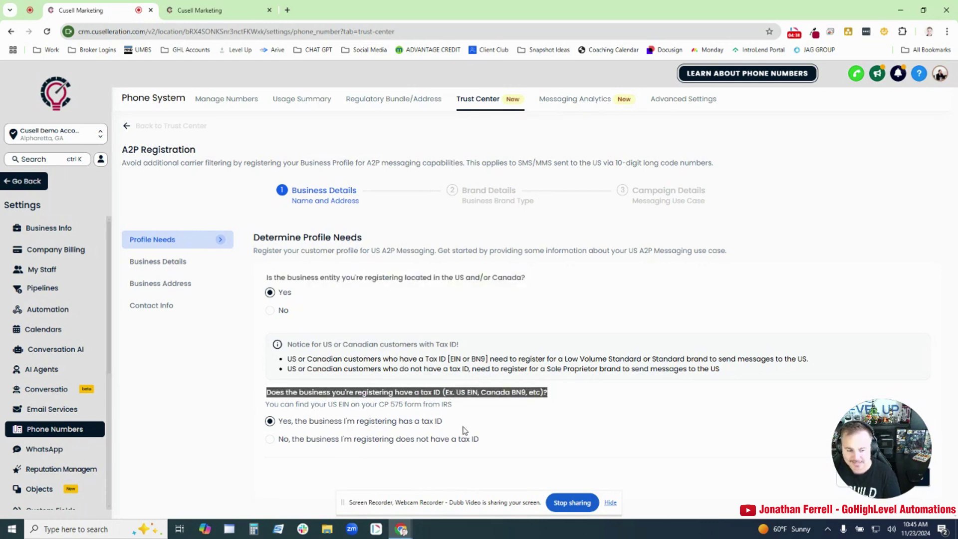
left_click(270, 440)
left_click_drag(524, 503, 629, 484)
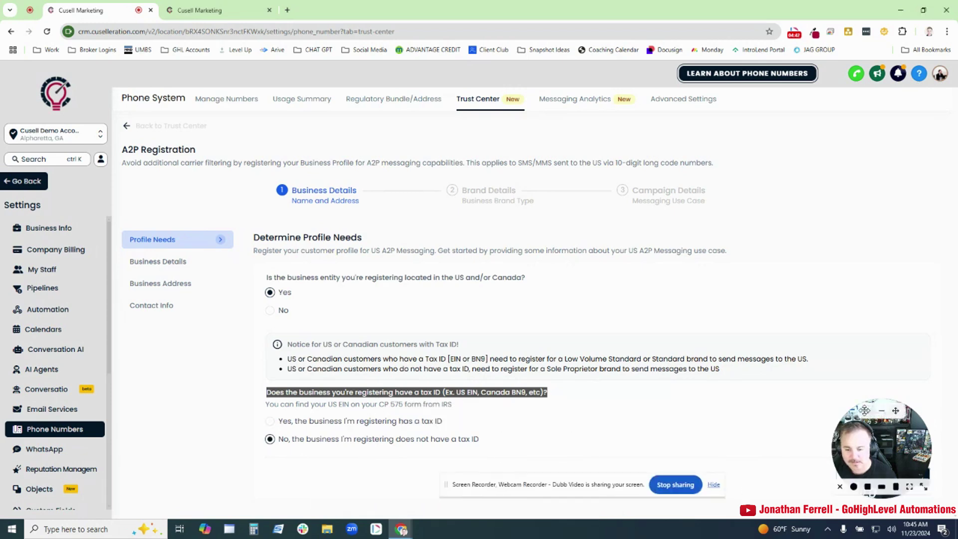
Accept the prefilled Profile Needs, Business Details, Business Address and Contact Info steps.
left_click_drag(880, 449, 902, 405)
left_click(907, 477)
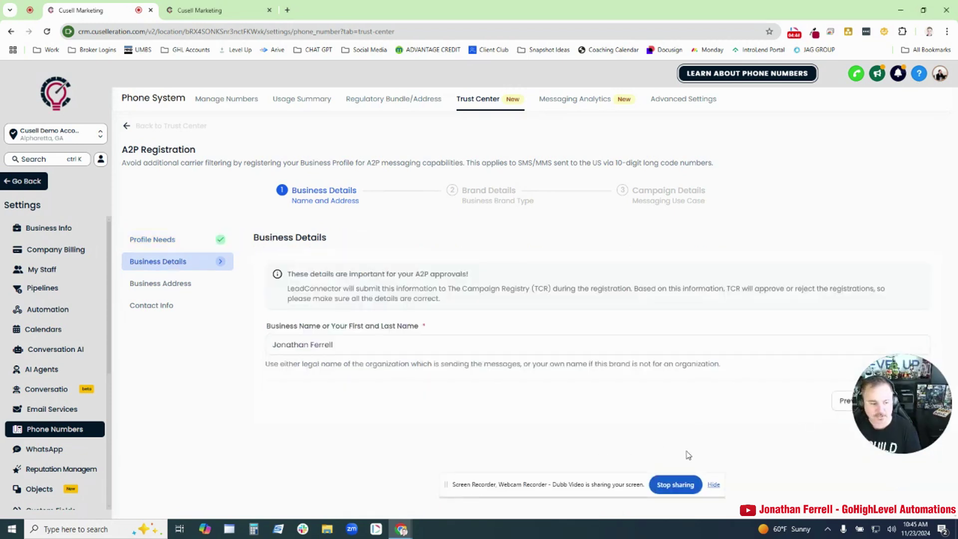
left_click_drag(266, 325, 421, 327)
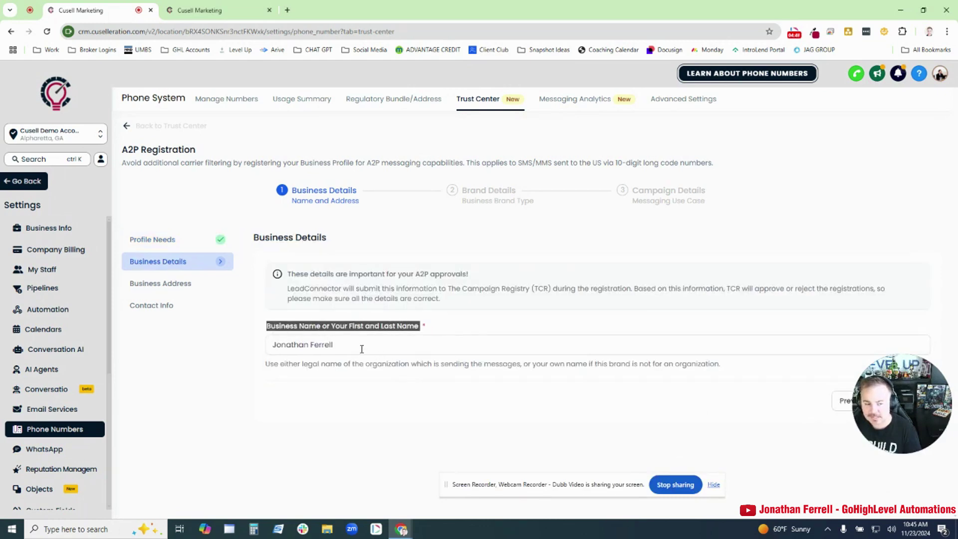
left_click_drag(902, 408, 882, 465)
mouse_move(882, 458)
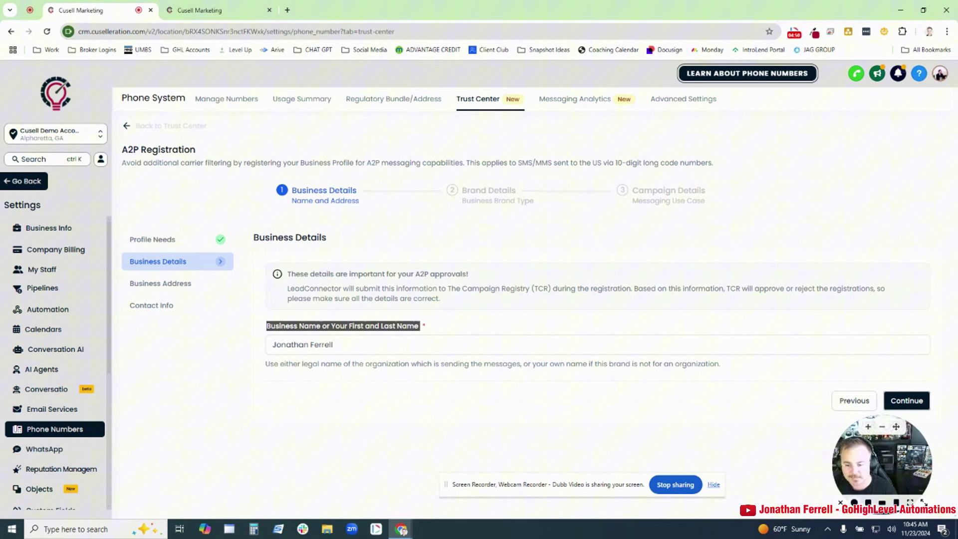
left_click(907, 401)
left_click_drag(247, 238, 386, 247)
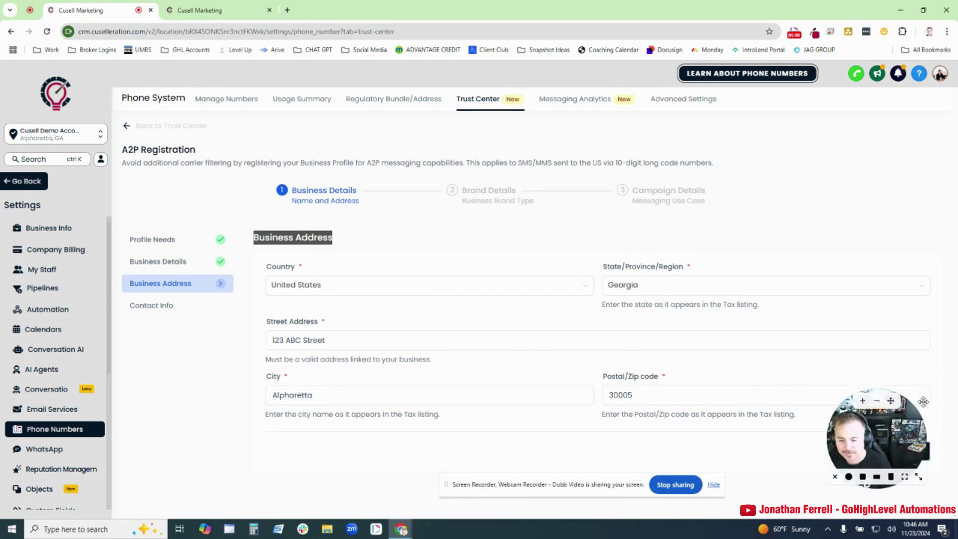
left_click_drag(884, 461, 895, 370)
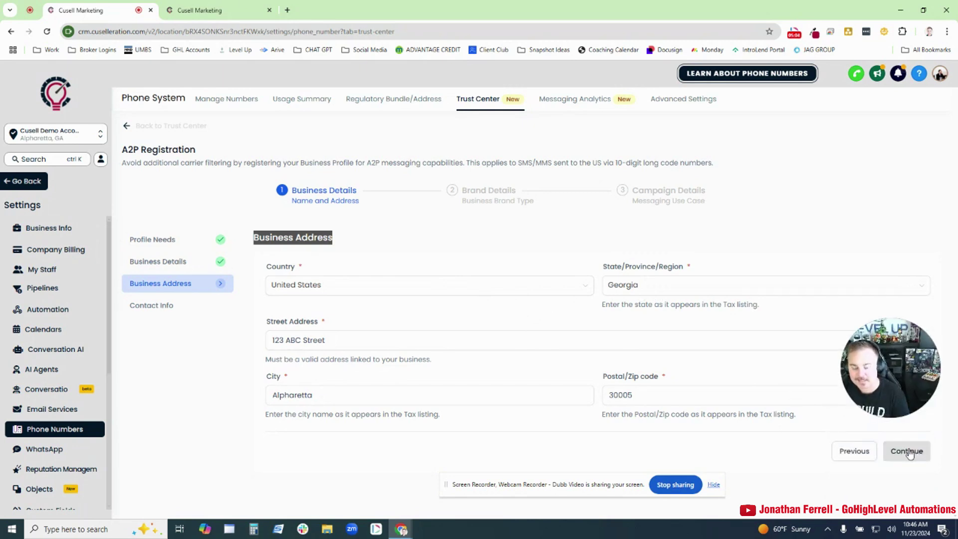
left_click(906, 451)
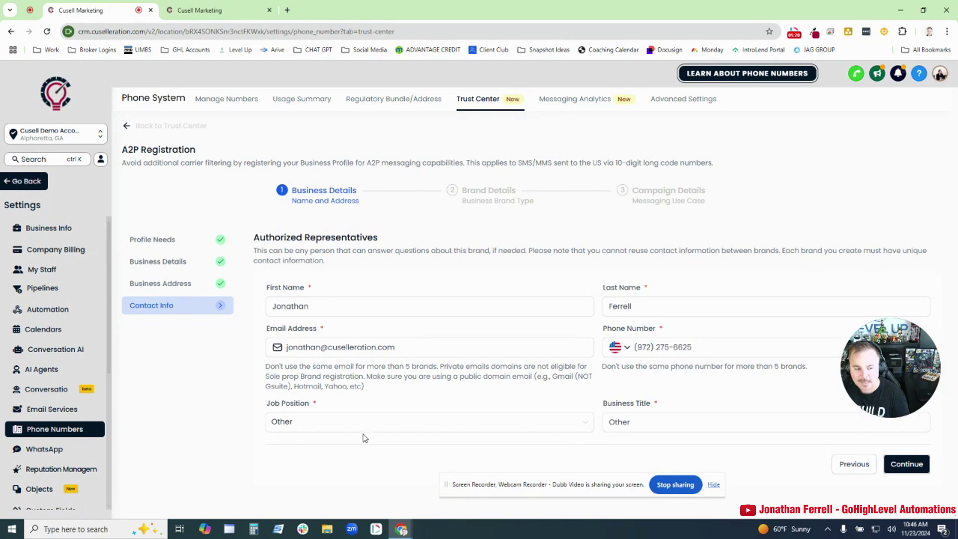
left_click_drag(264, 411, 311, 405)
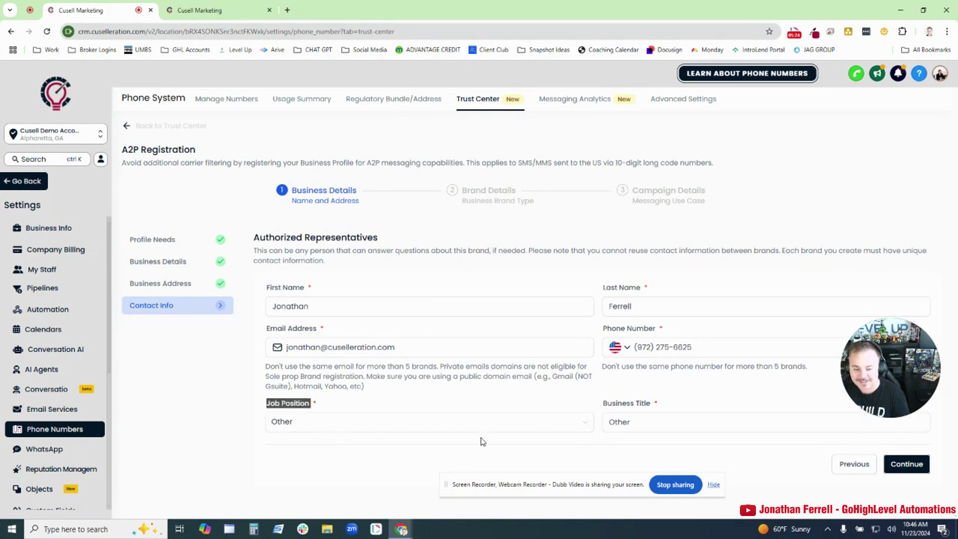
left_click(907, 464)
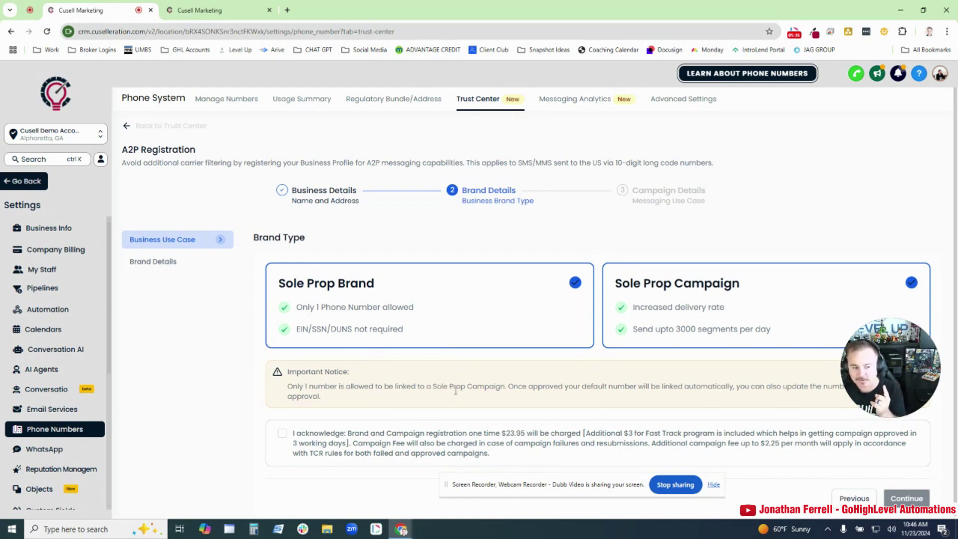
mouse_move(891, 371)
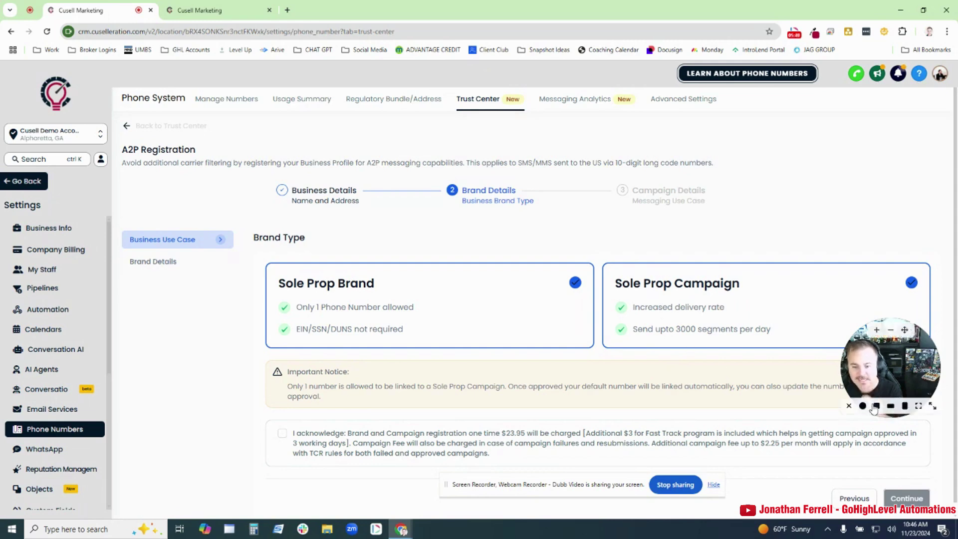
Acknowledge the sole-prop fee terms, then enter brand name, Real Estate industry and phone number.
left_click_drag(888, 376, 886, 209)
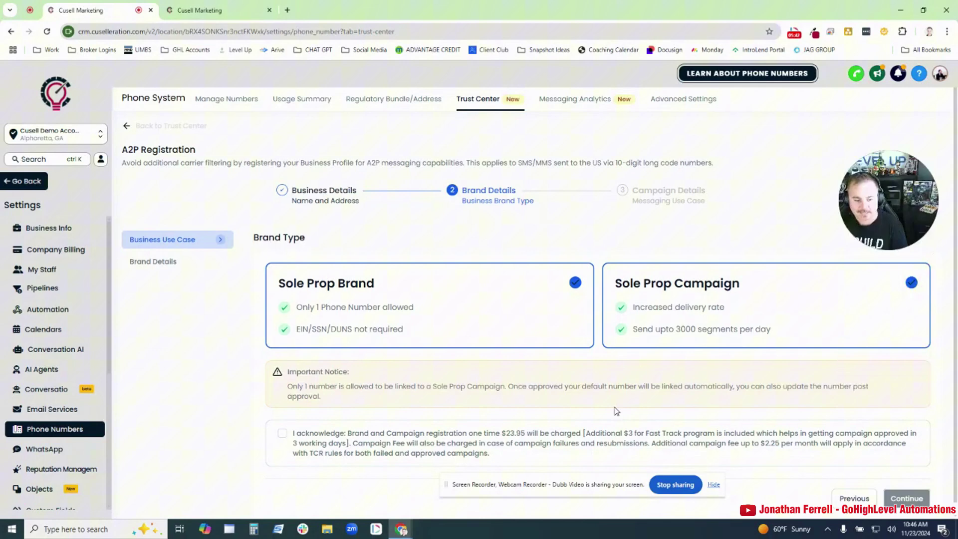
left_click(282, 434)
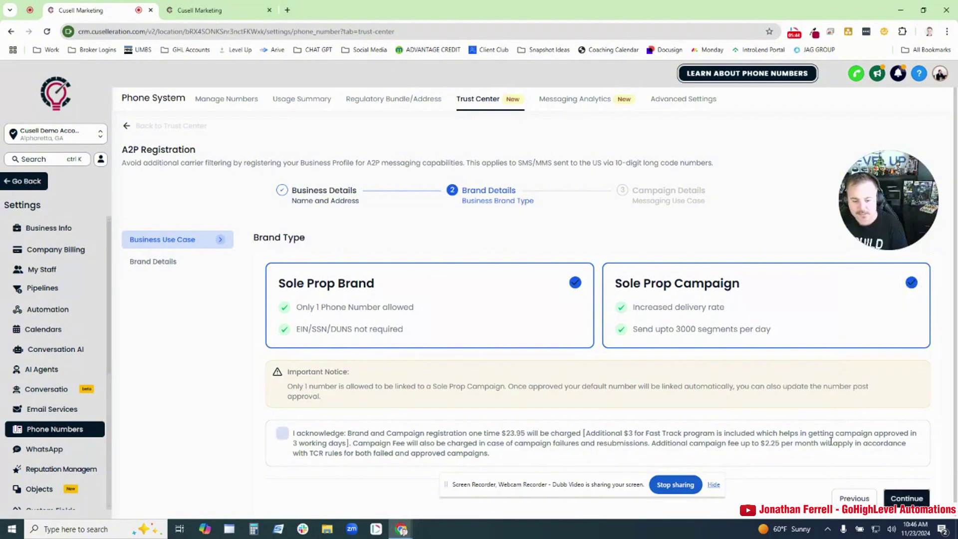
left_click(907, 498)
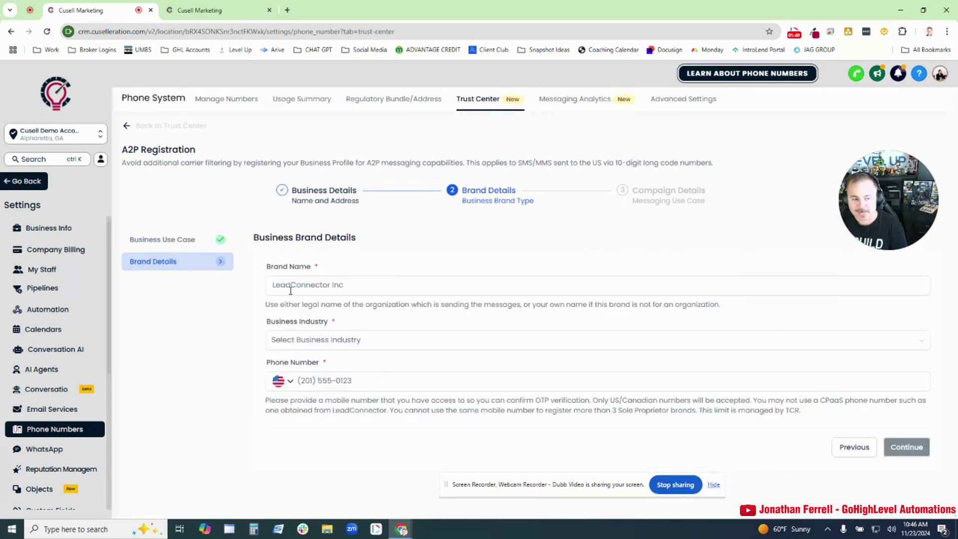
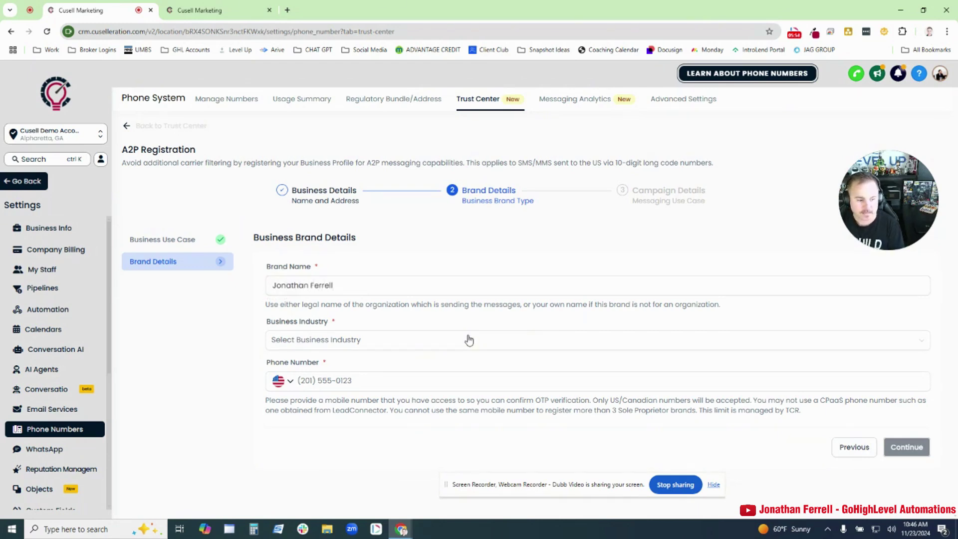
left_click(467, 339)
scroll(327, 424, "down", 3)
scroll(327, 425, "down", 3)
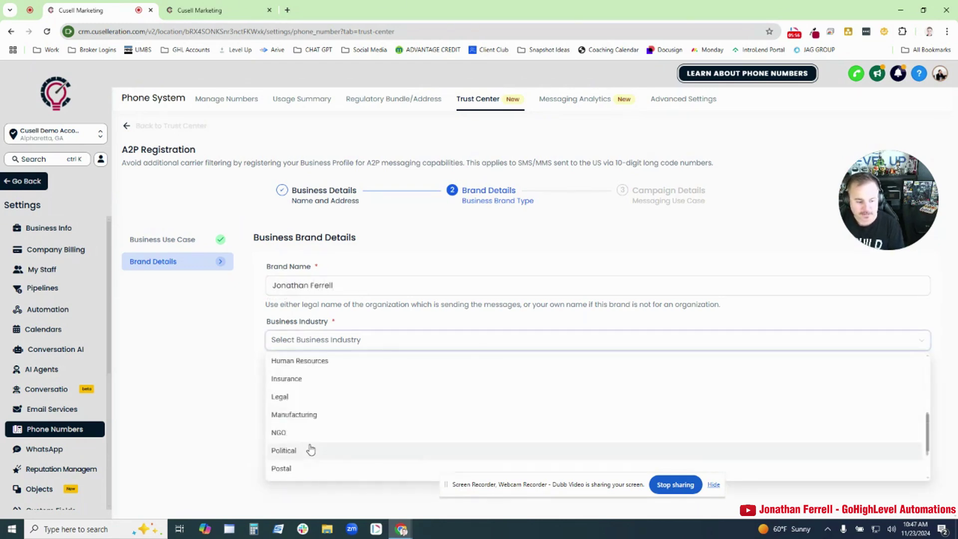
scroll(313, 442, "down", 1)
scroll(313, 428, "up", 1)
scroll(314, 429, "down", 2)
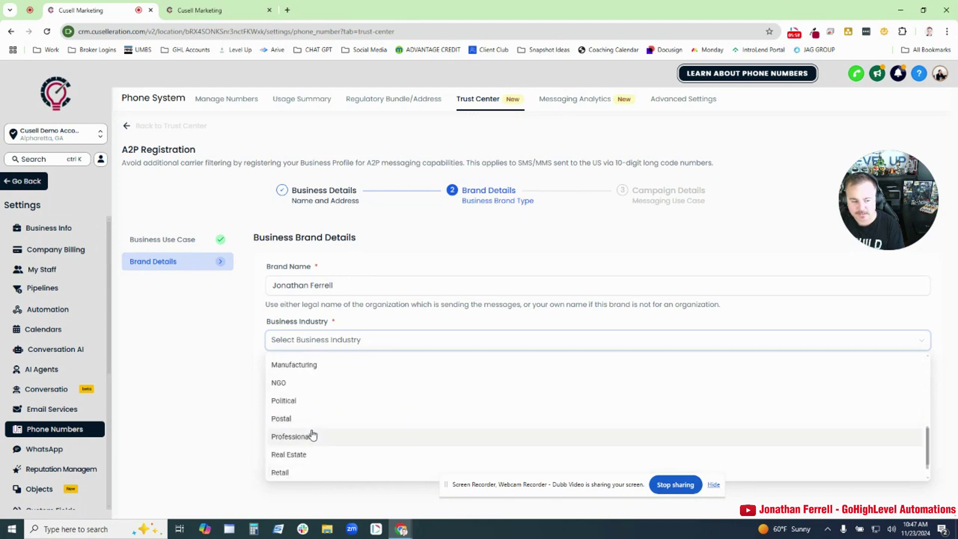
scroll(313, 428, "down", 1)
left_click(294, 416)
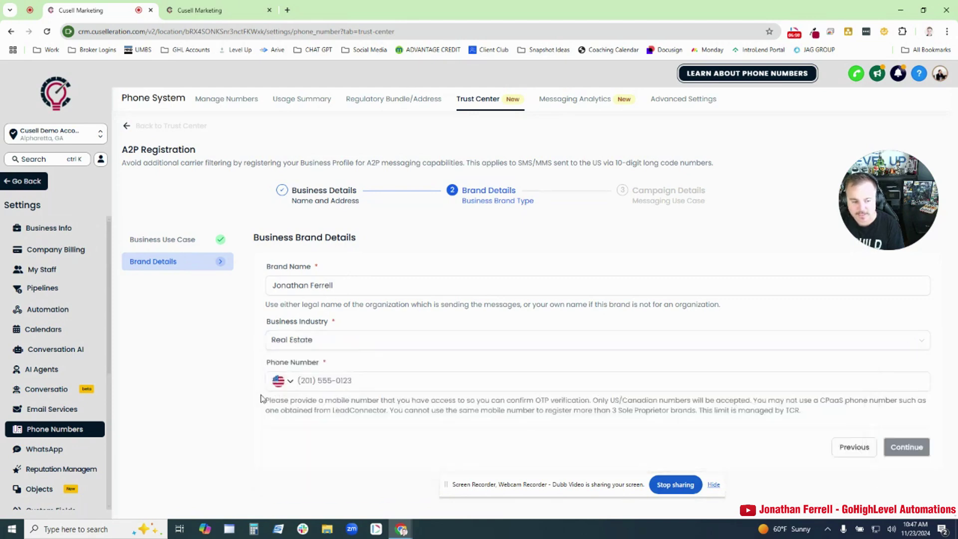
left_click(476, 380)
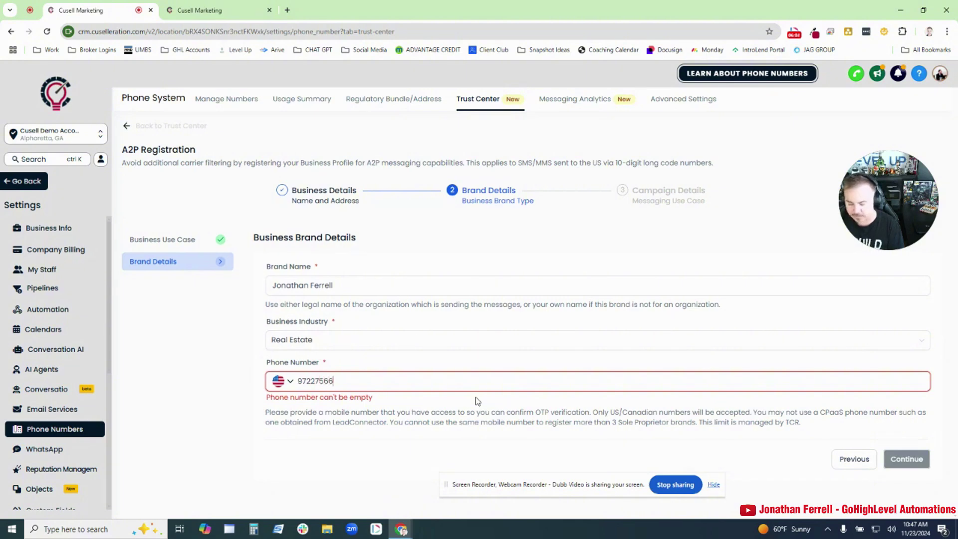
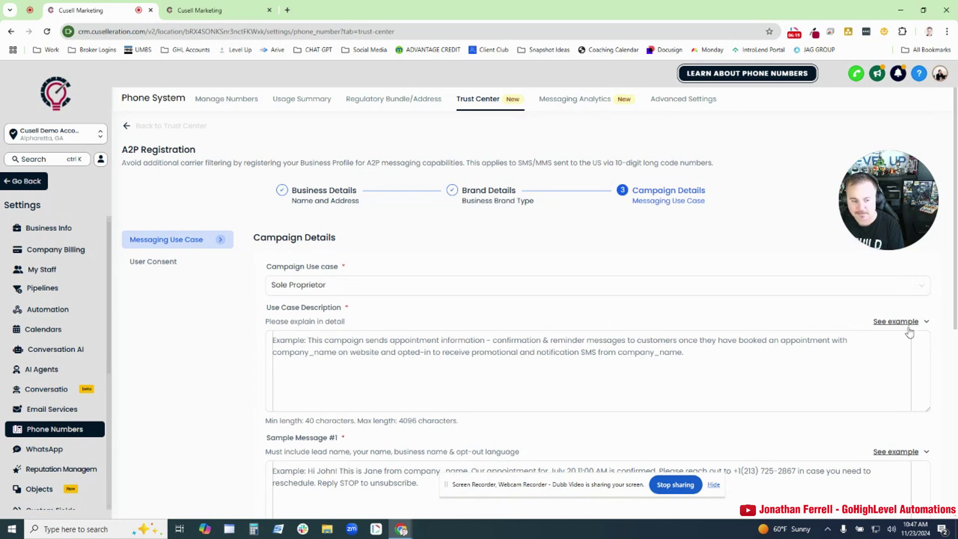
scroll(524, 315, "down", 2)
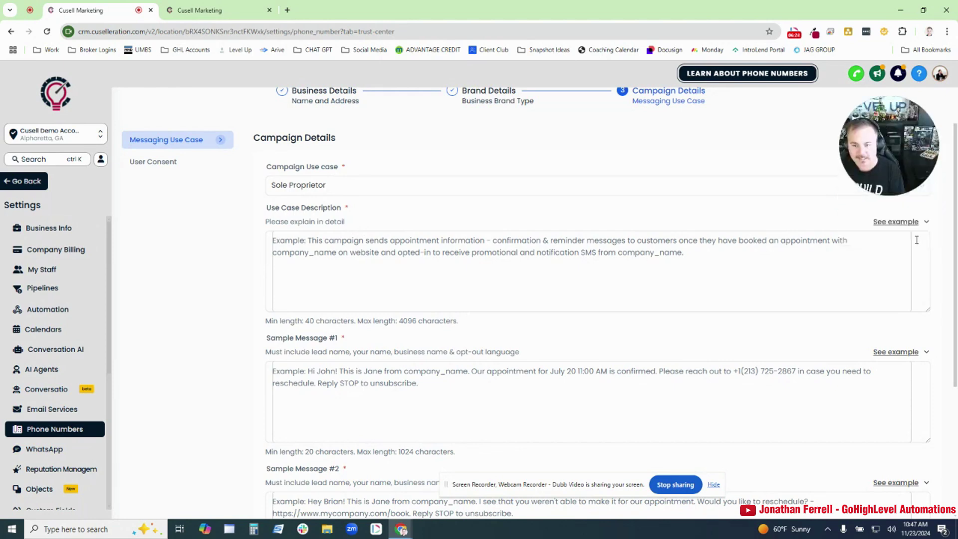
Paste the first appointment-reminder example as the use case description and select both company_name placeholders.
left_click(915, 224)
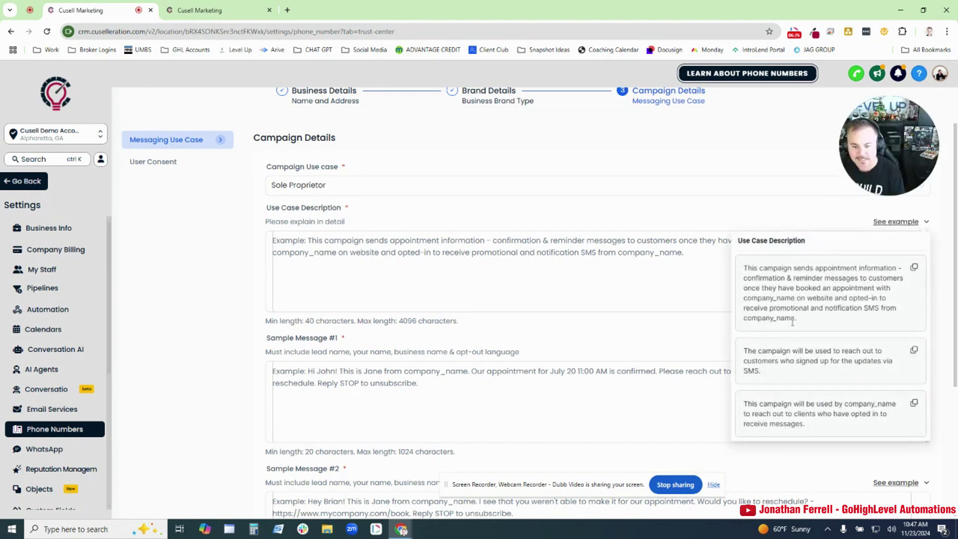
left_click(915, 268)
left_click(583, 291)
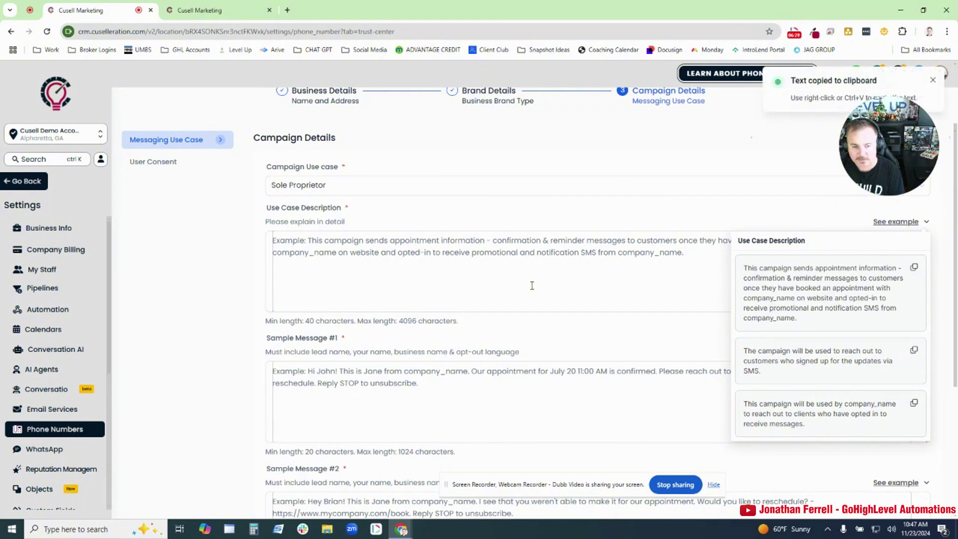
key("ctrl+v")
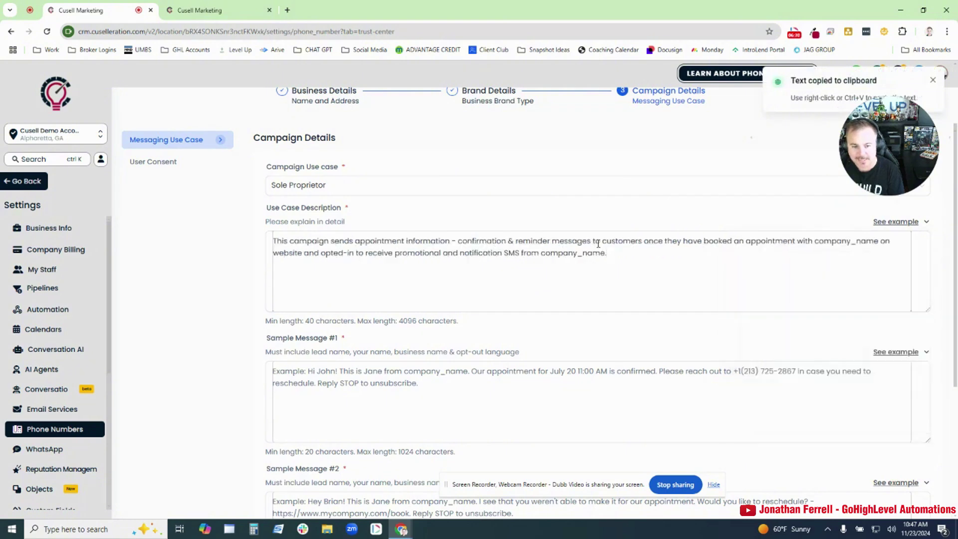
left_click_drag(879, 242, 815, 242)
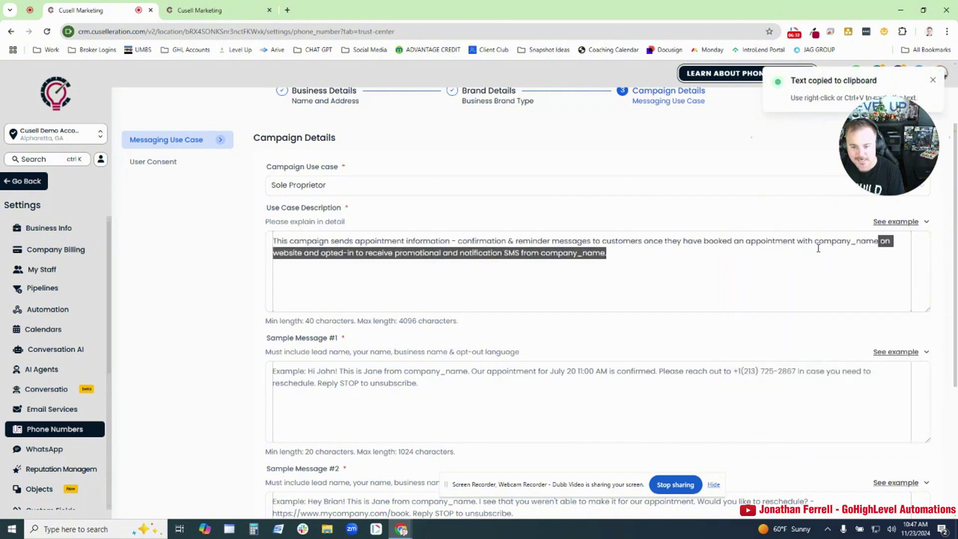
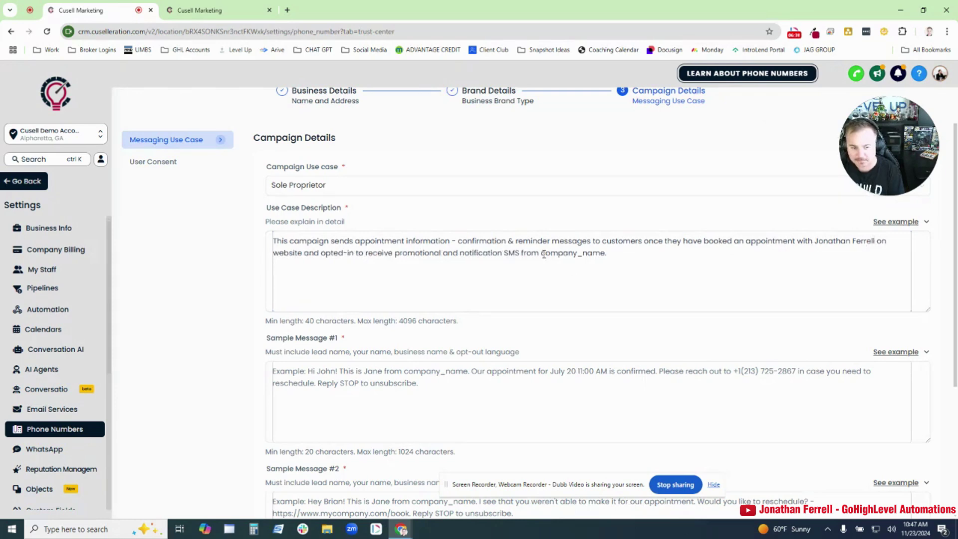
left_click_drag(541, 254, 606, 253)
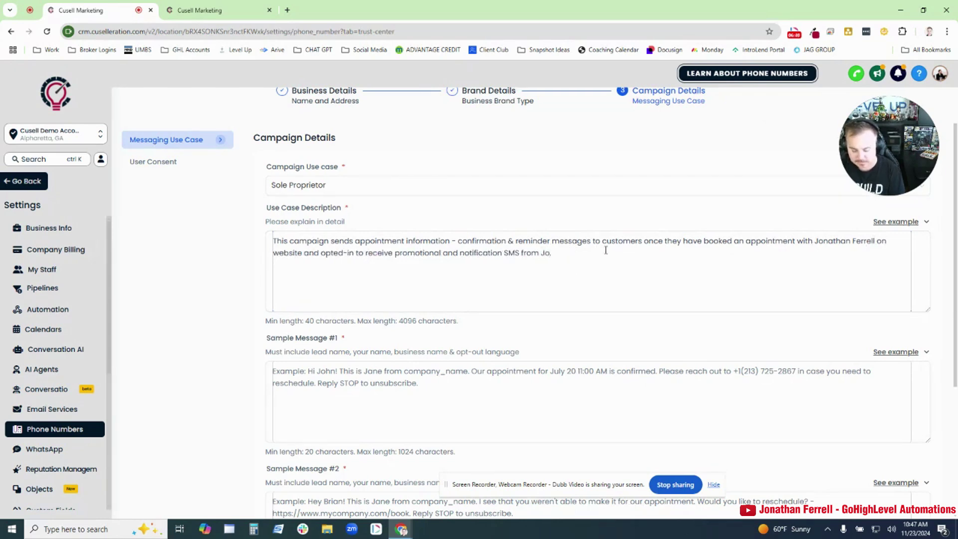
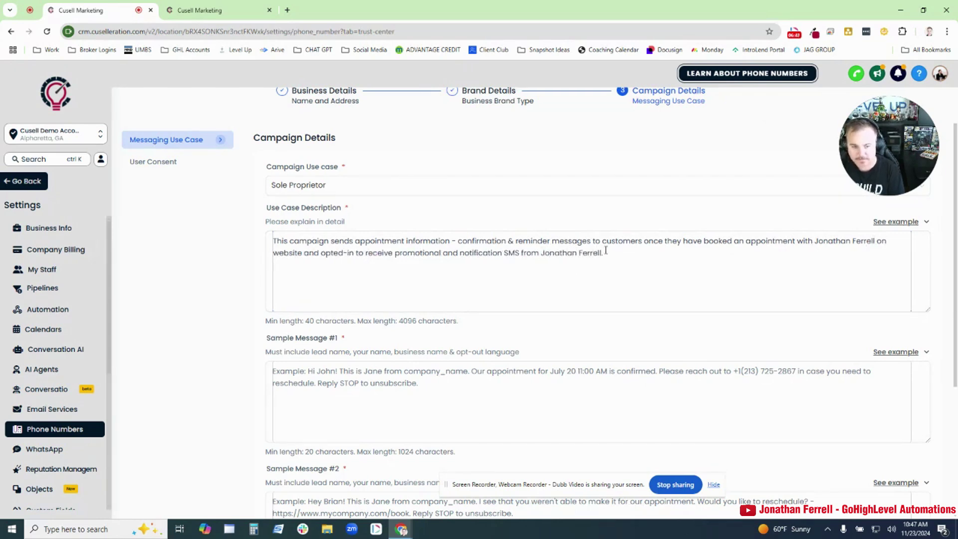
scroll(525, 337, "down", 1)
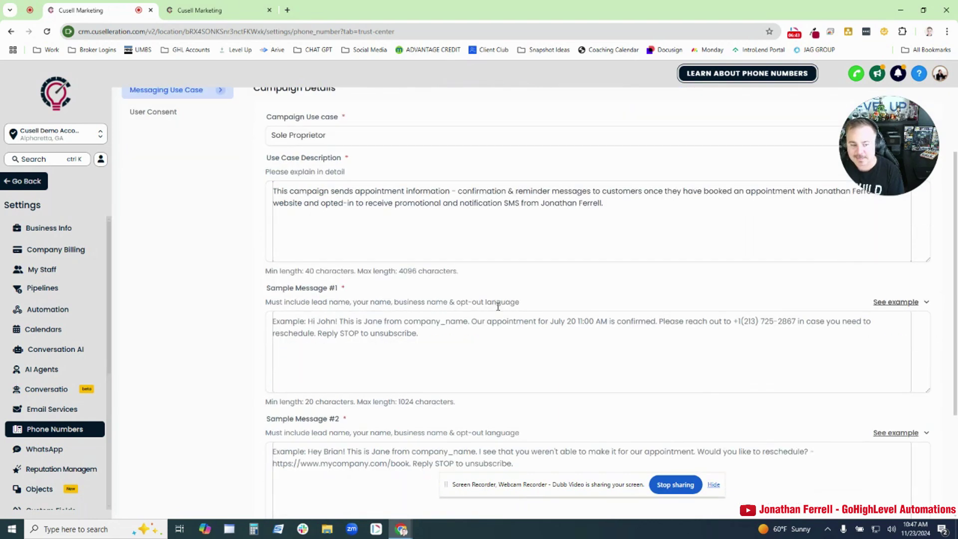
left_click(899, 301)
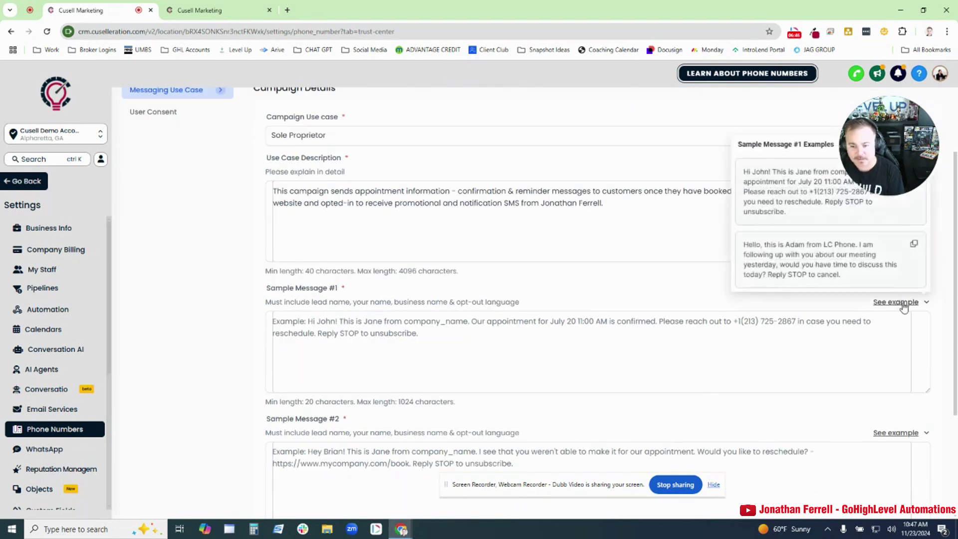
left_click(917, 196)
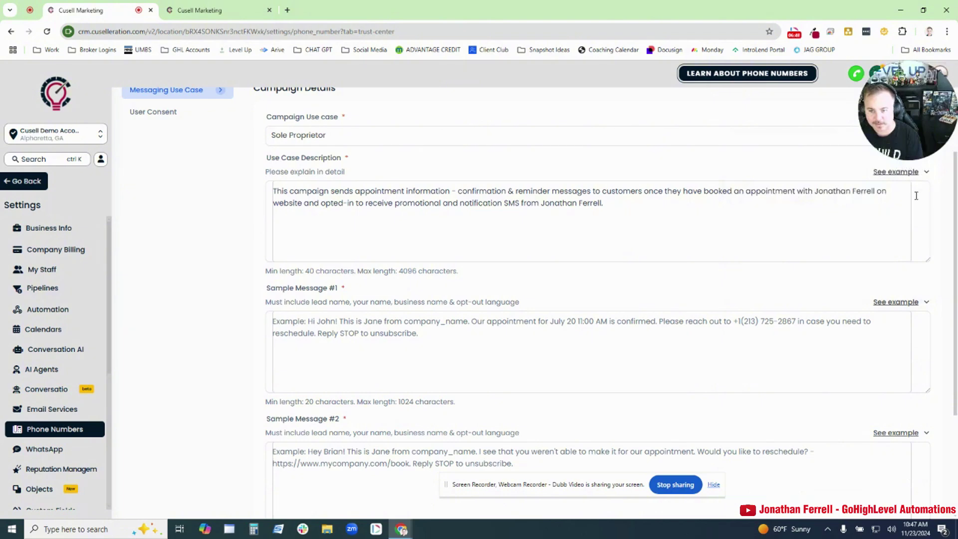
left_click(917, 303)
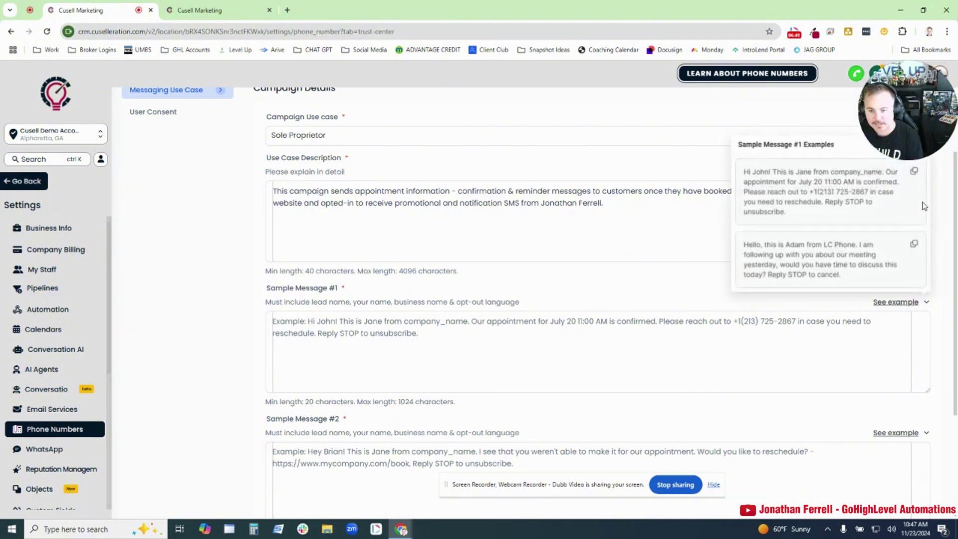
left_click(914, 174)
left_click(551, 333)
key("ctrl+v")
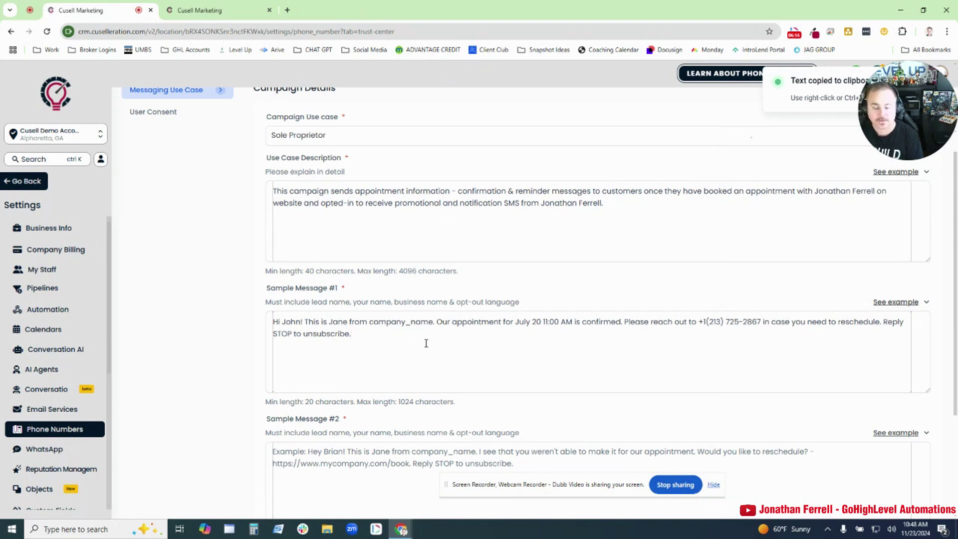
left_click_drag(434, 322, 330, 323)
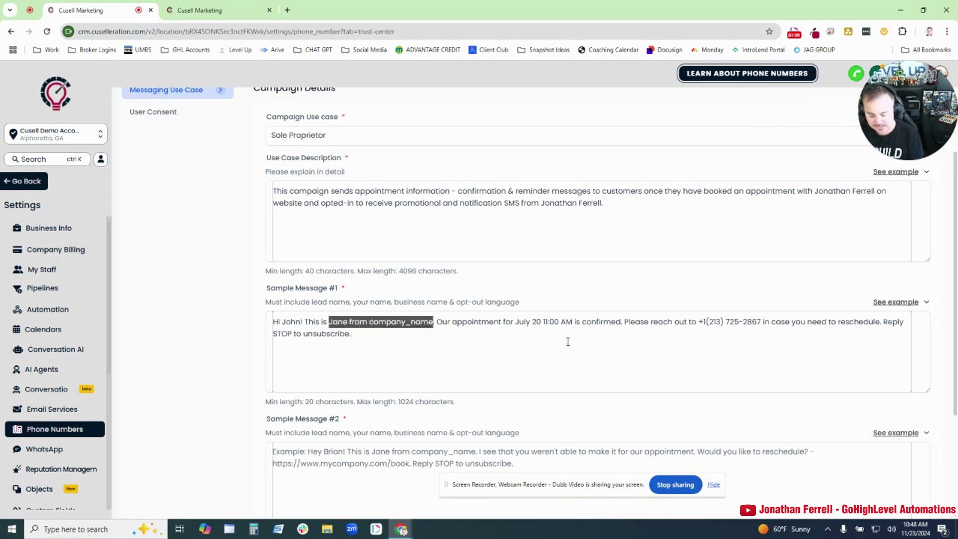
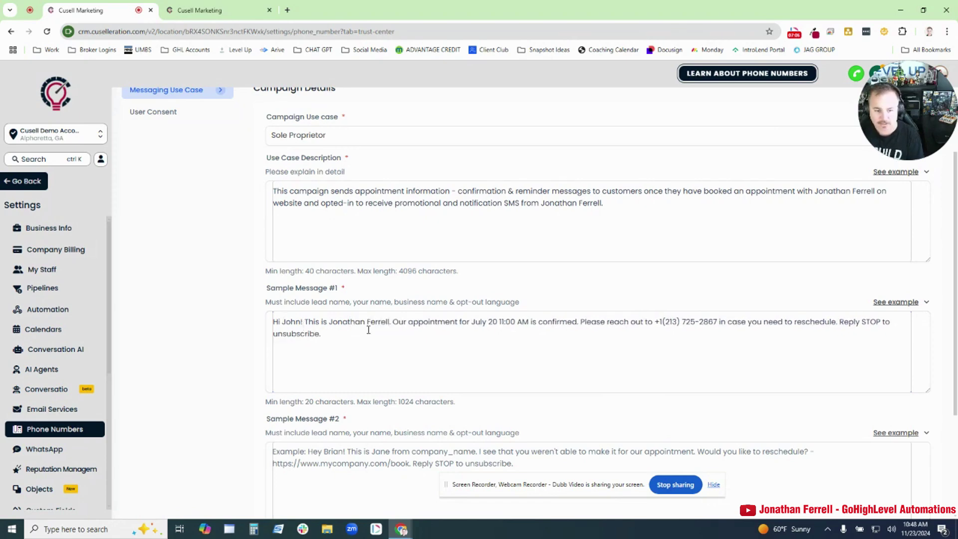
scroll(794, 341, "down", 3)
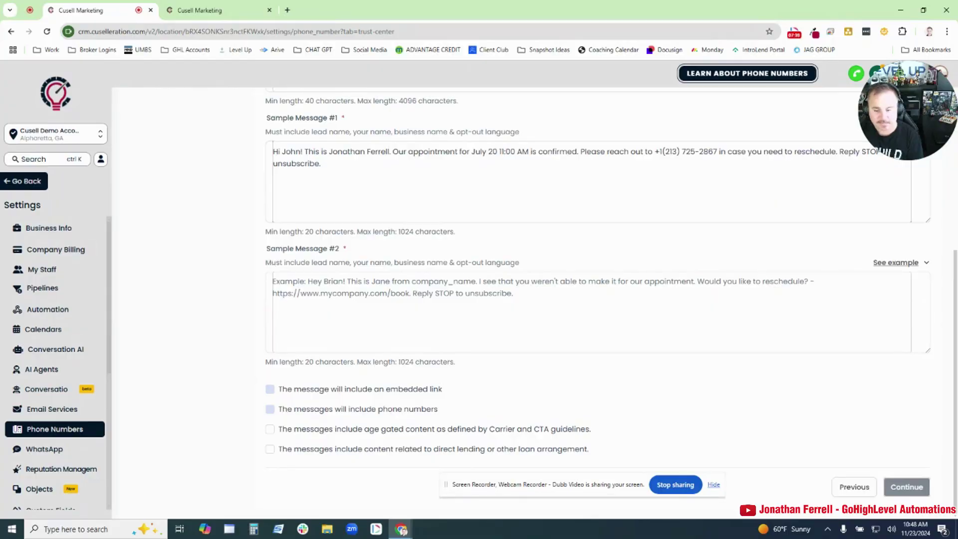
left_click(926, 264)
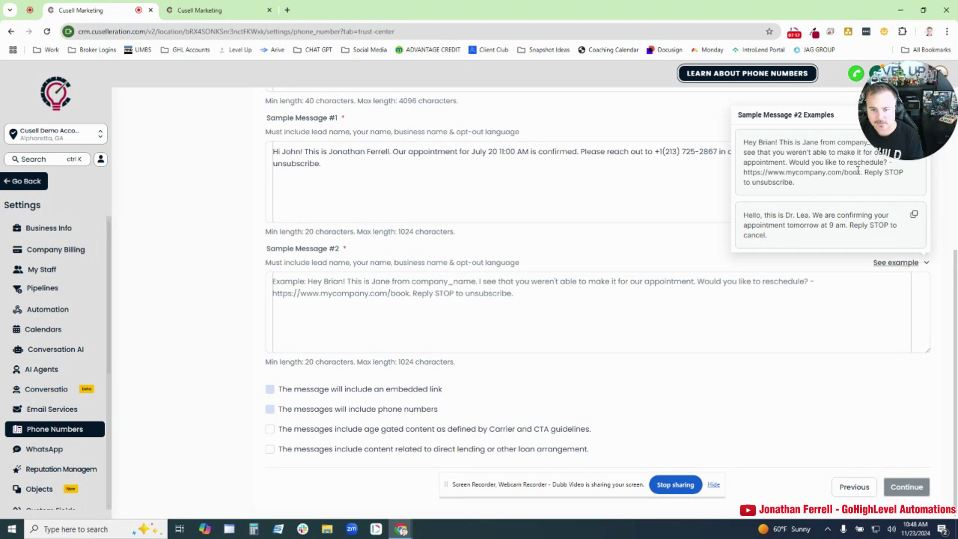
left_click_drag(795, 183, 740, 143)
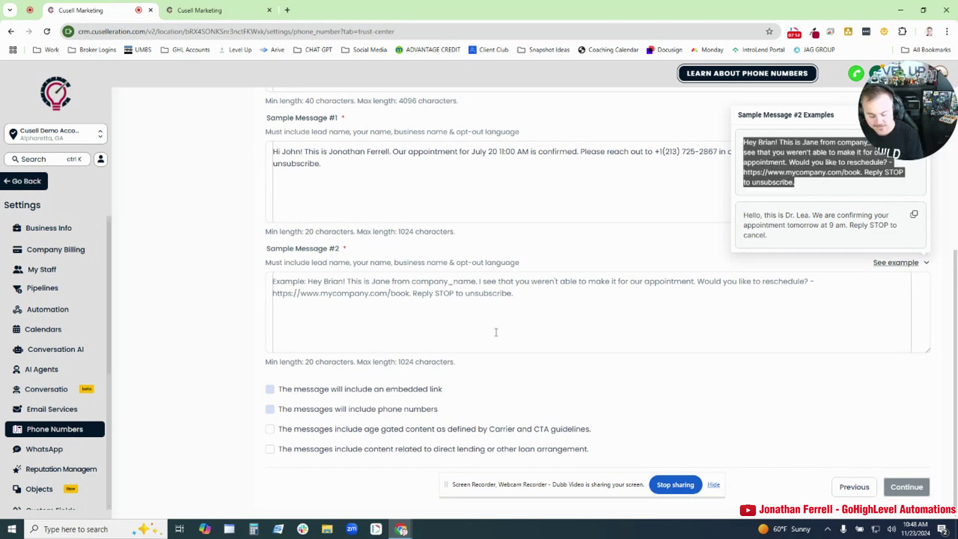
left_click(409, 306)
key("ctrl+v")
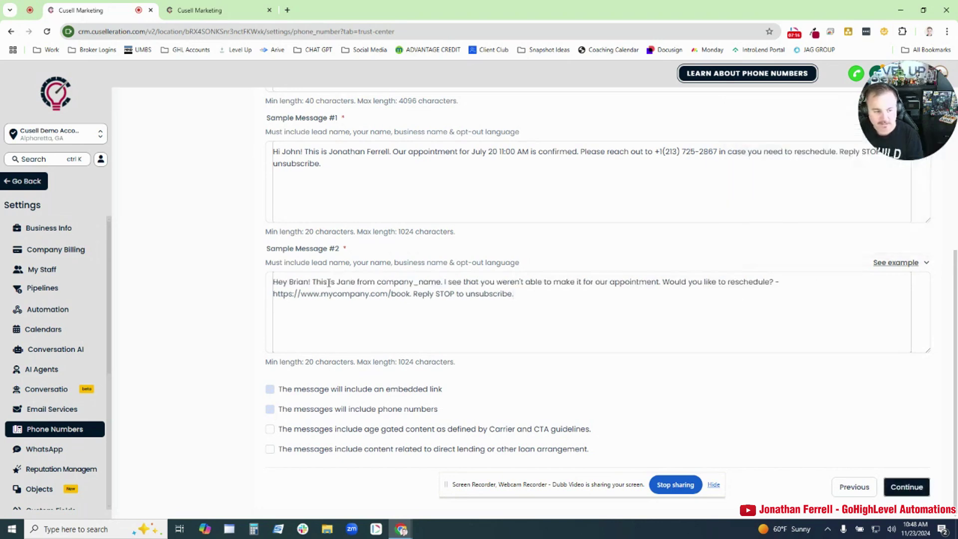
left_click_drag(336, 282, 438, 282)
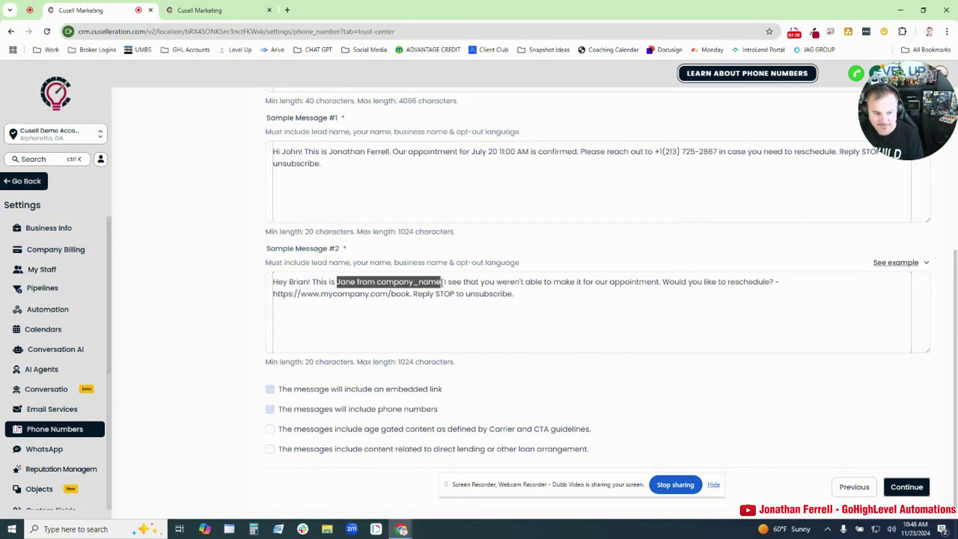
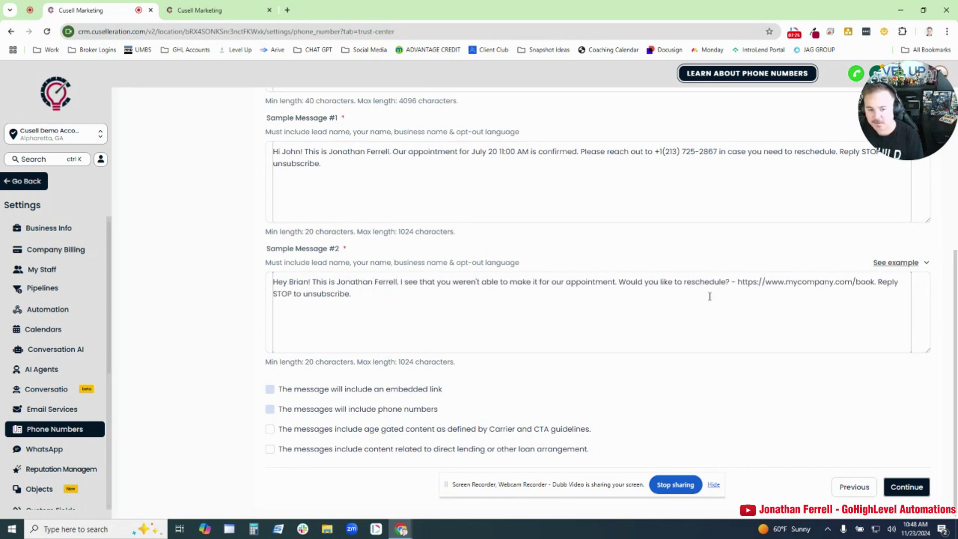
left_click_drag(744, 283, 868, 284)
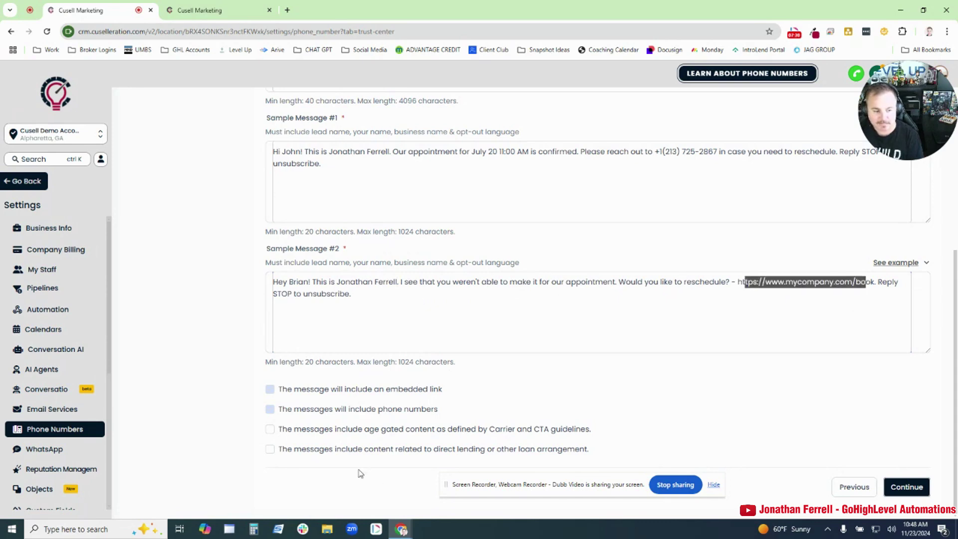
left_click(744, 283)
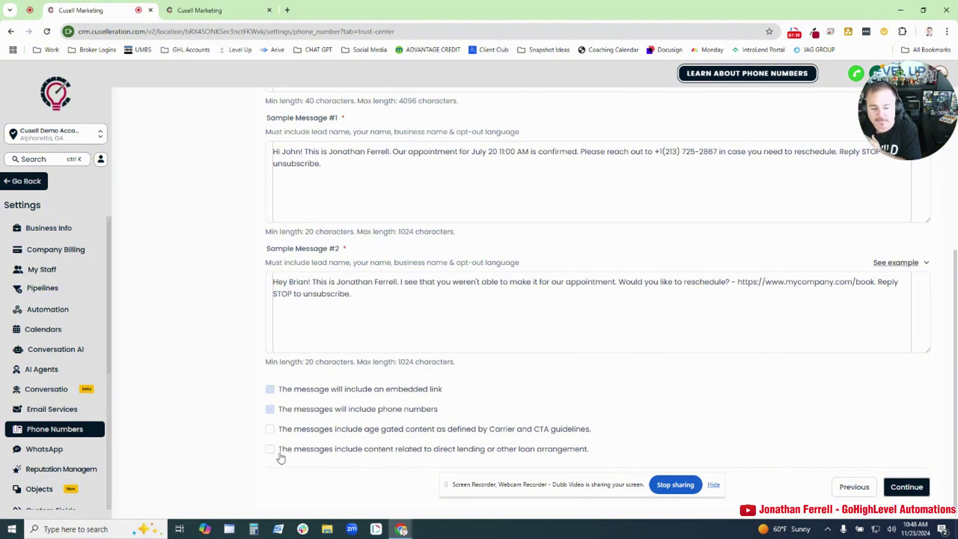
Paste the example opt-in wording into User Consent, select its placeholder URL, and open the funnel tab.
left_click(907, 487)
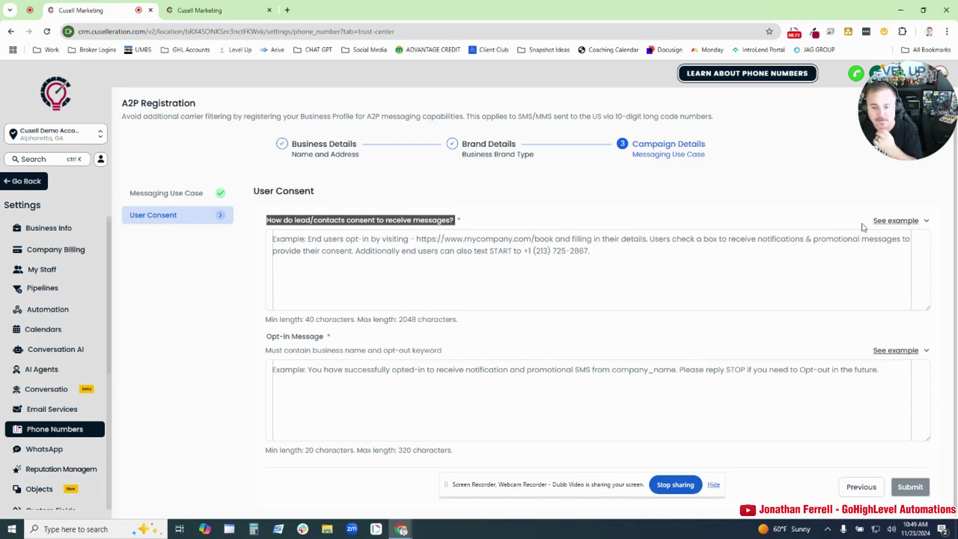
left_click(896, 220)
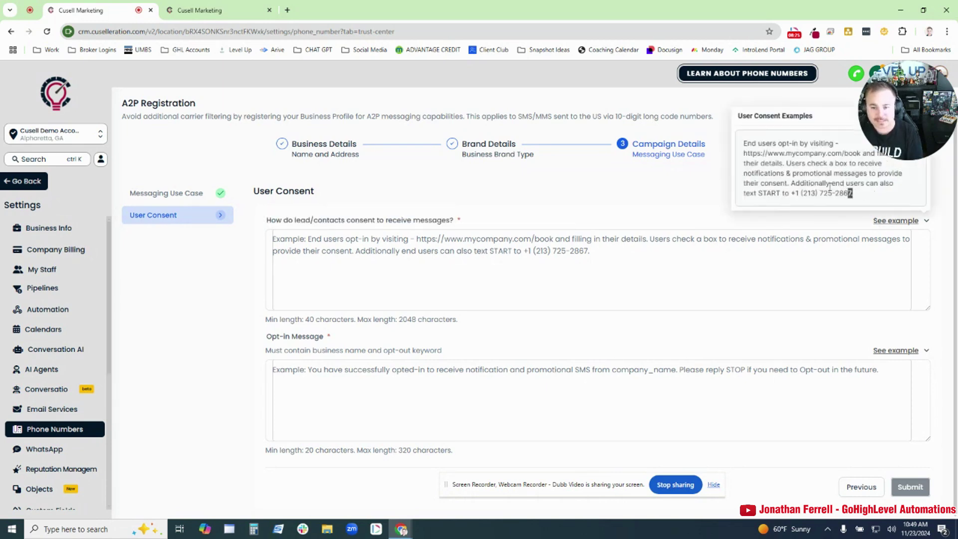
left_click_drag(855, 193, 744, 142)
key("ctrl+c")
left_click(395, 238)
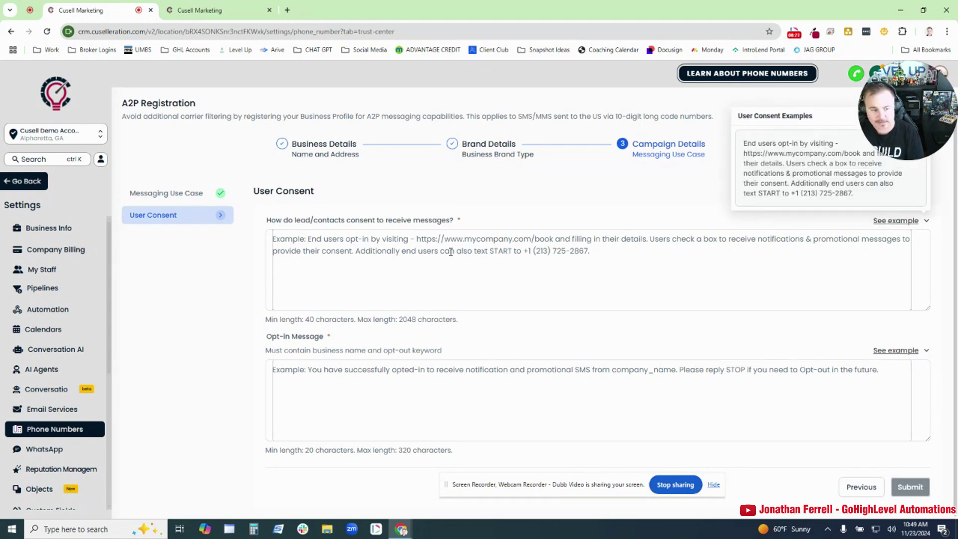
key("ctrl+v")
left_click_drag(383, 239, 520, 239)
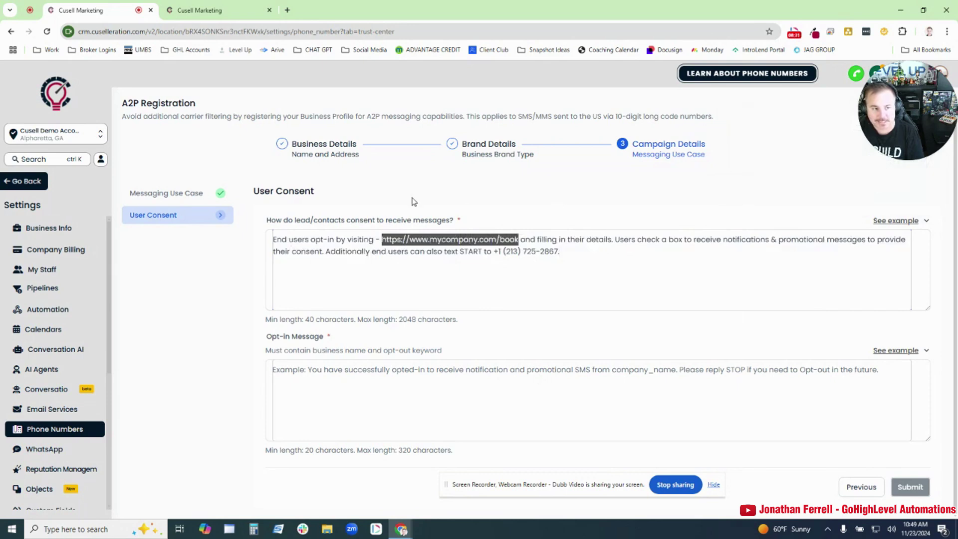
left_click(217, 10)
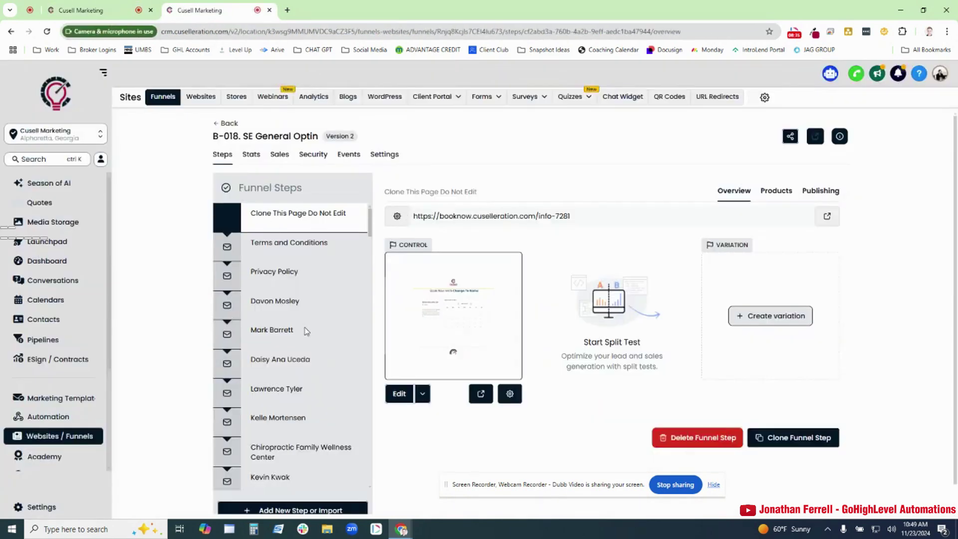
scroll(299, 337, "down", 5)
scroll(298, 299, "down", 5)
scroll(297, 273, "down", 5)
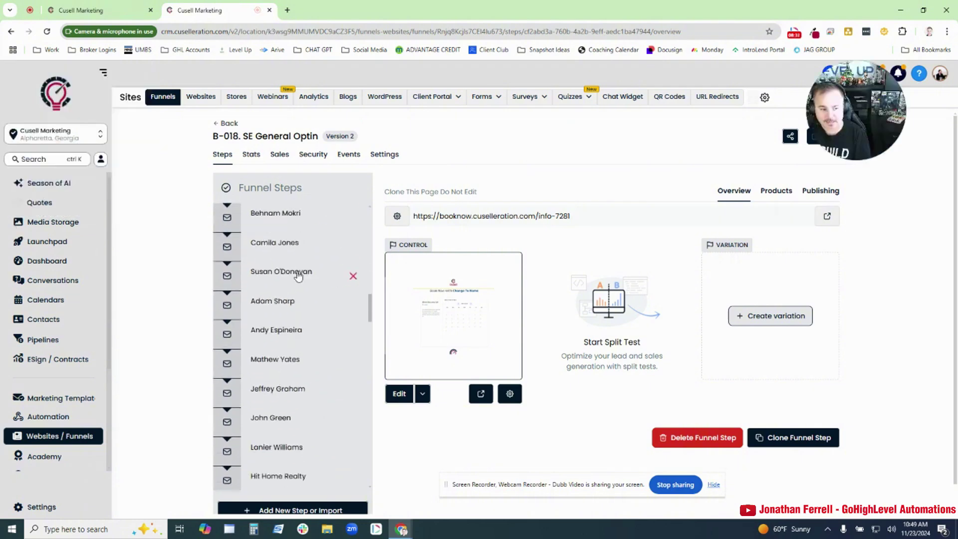
scroll(298, 277, "down", 5)
scroll(298, 285, "down", 5)
scroll(299, 299, "down", 3)
scroll(298, 300, "up", 5)
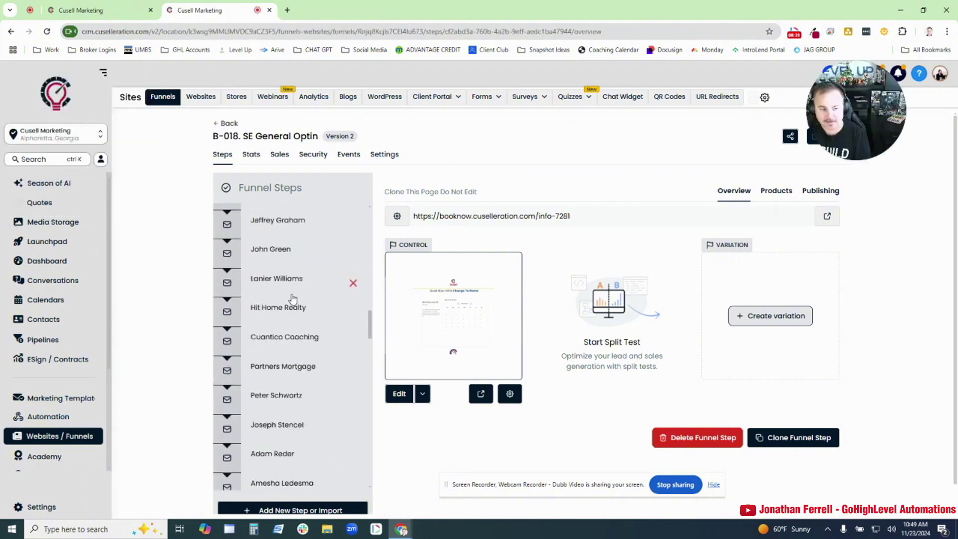
scroll(296, 296, "up", 5)
scroll(292, 292, "up", 5)
scroll(285, 285, "up", 5)
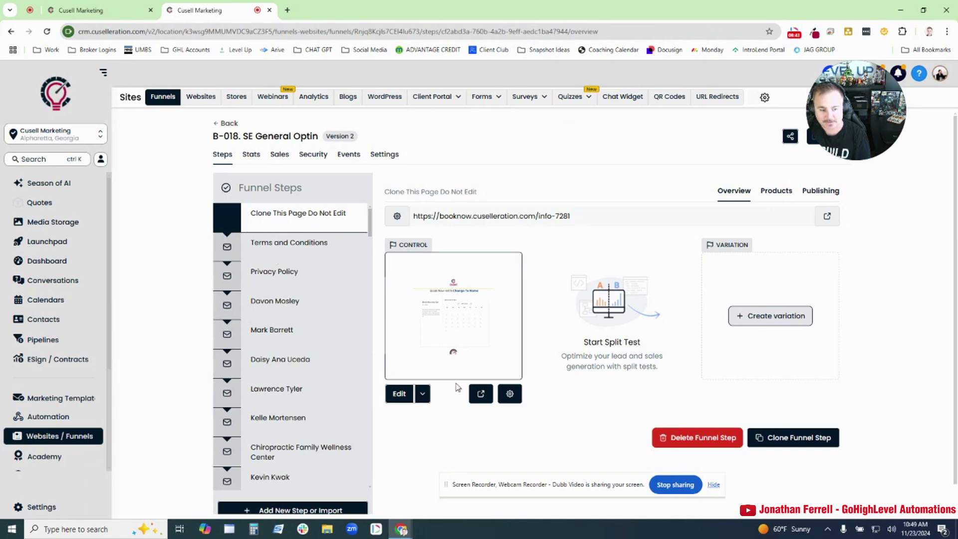
Clone the 'Clone This Page Do Not Edit' step within the General Optin funnel.
left_click(792, 438)
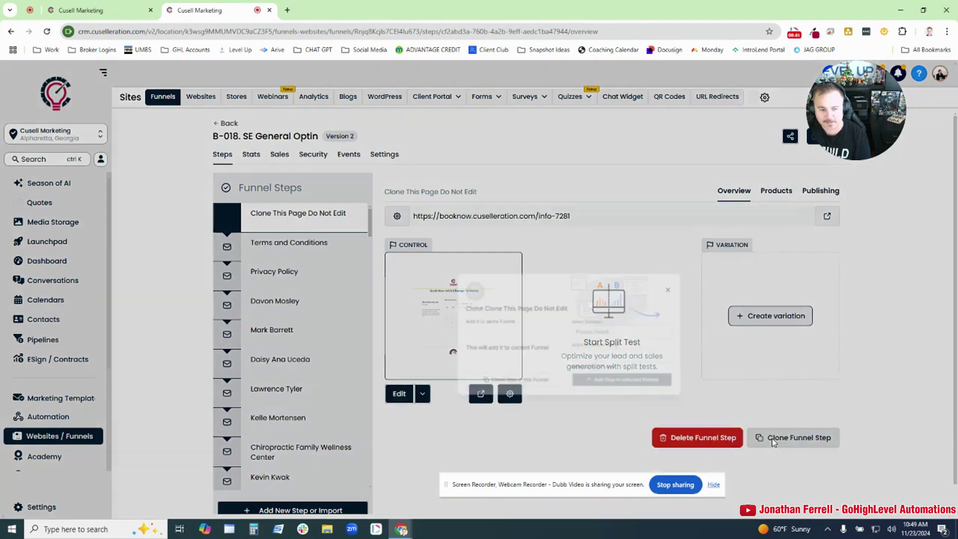
left_click(404, 353)
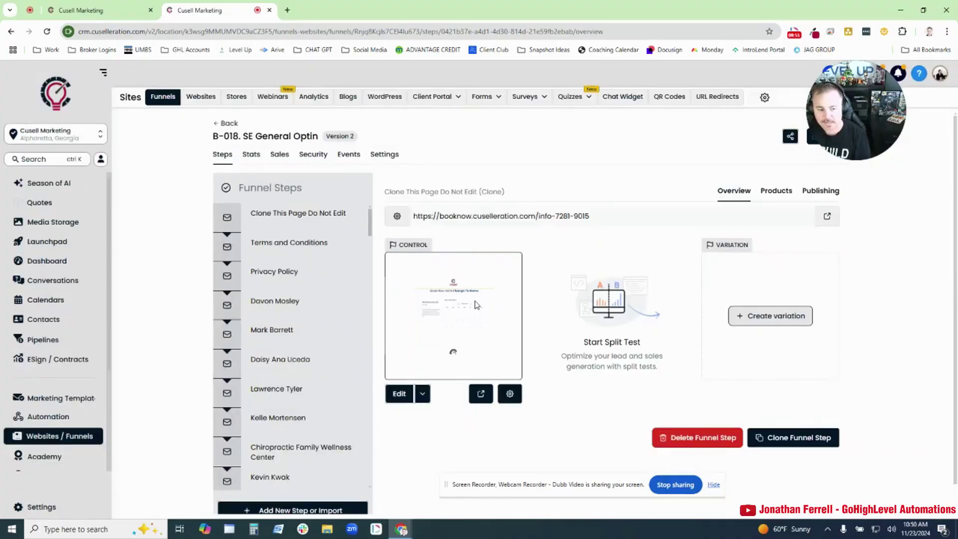
left_click(511, 395)
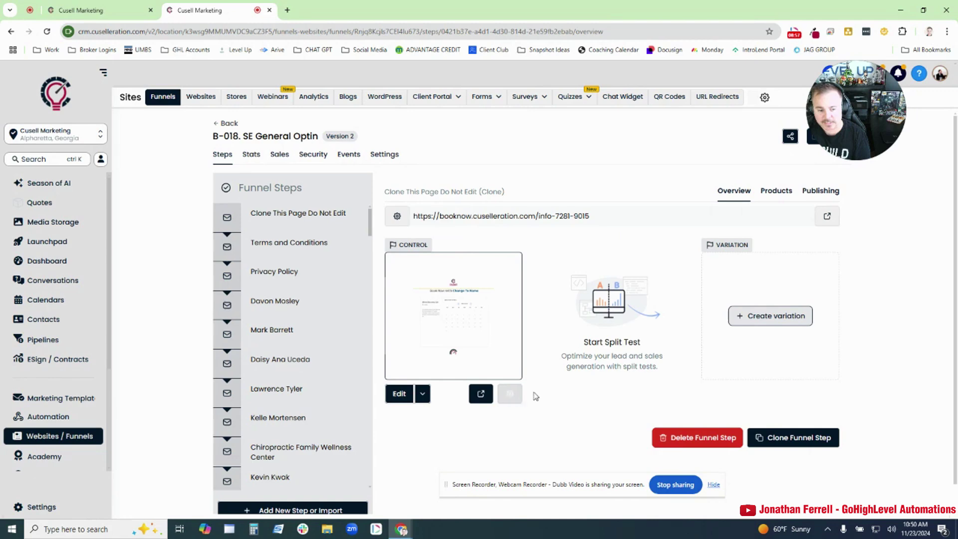
left_click_drag(423, 333, 363, 335)
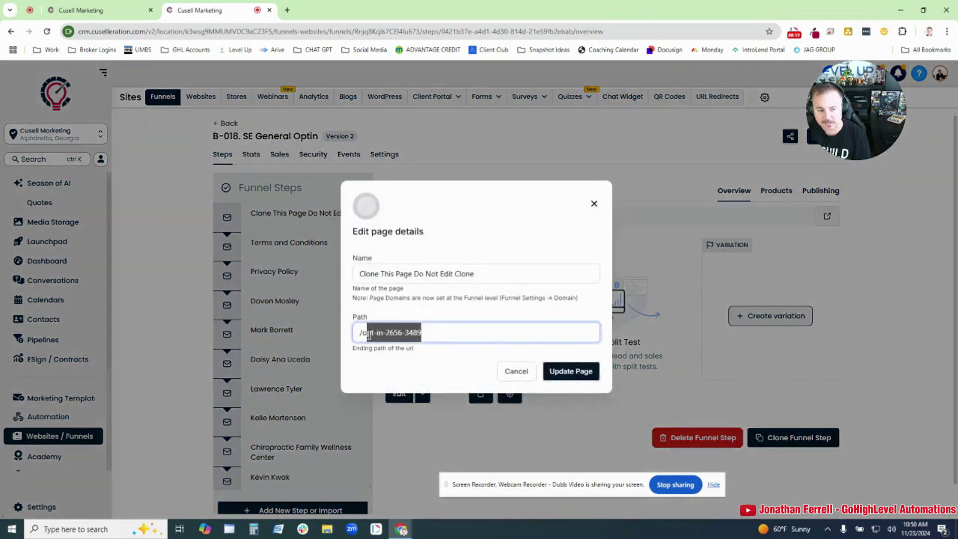
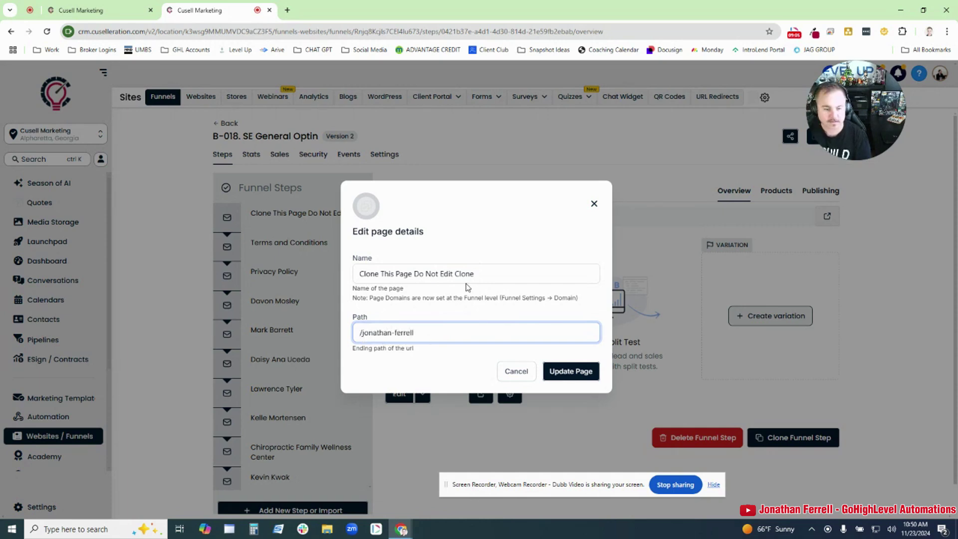
key("shift+Tab")
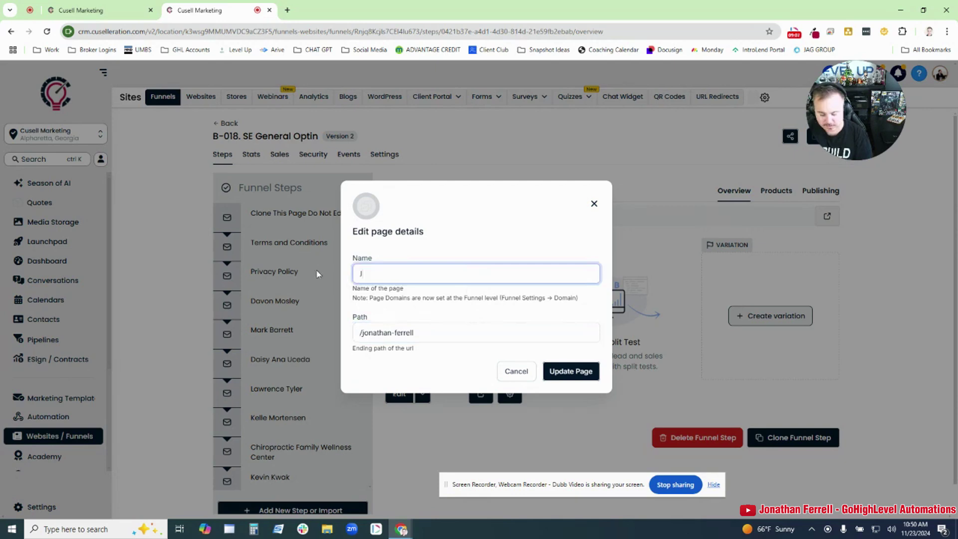
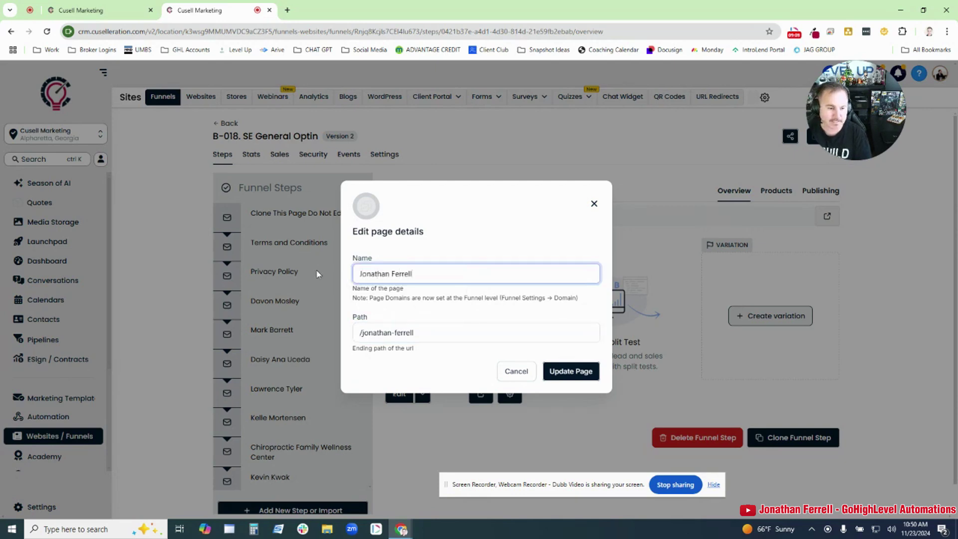
key("ctrl+a")
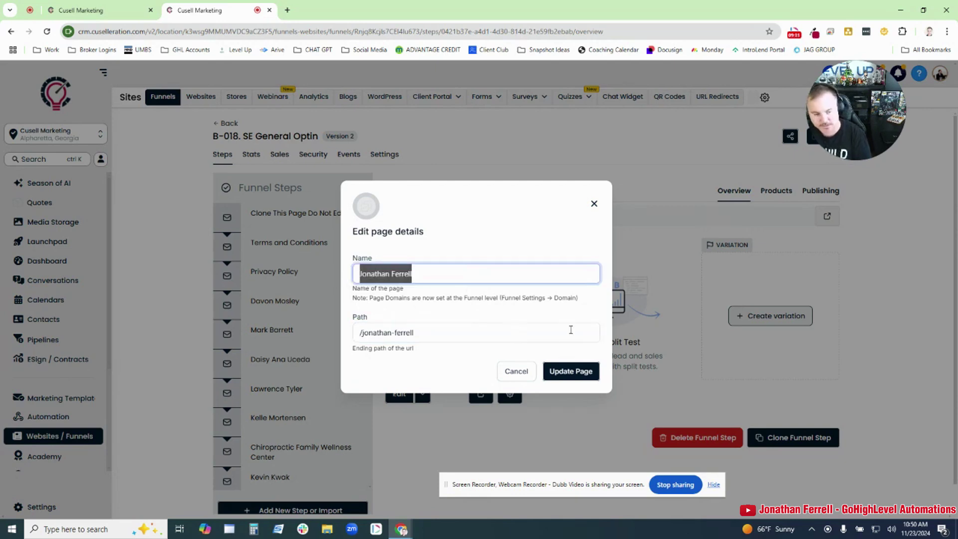
left_click(571, 370)
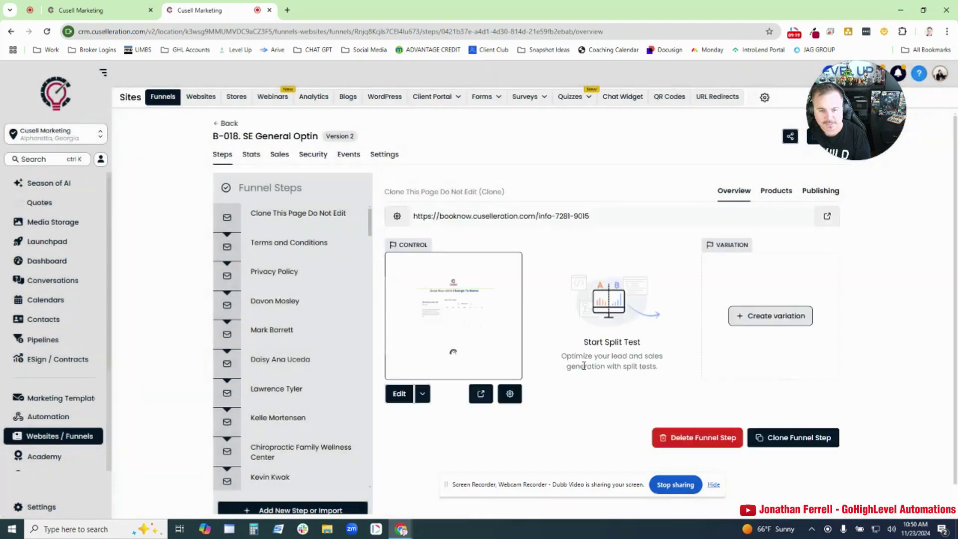
left_click(822, 191)
triple_click(516, 244)
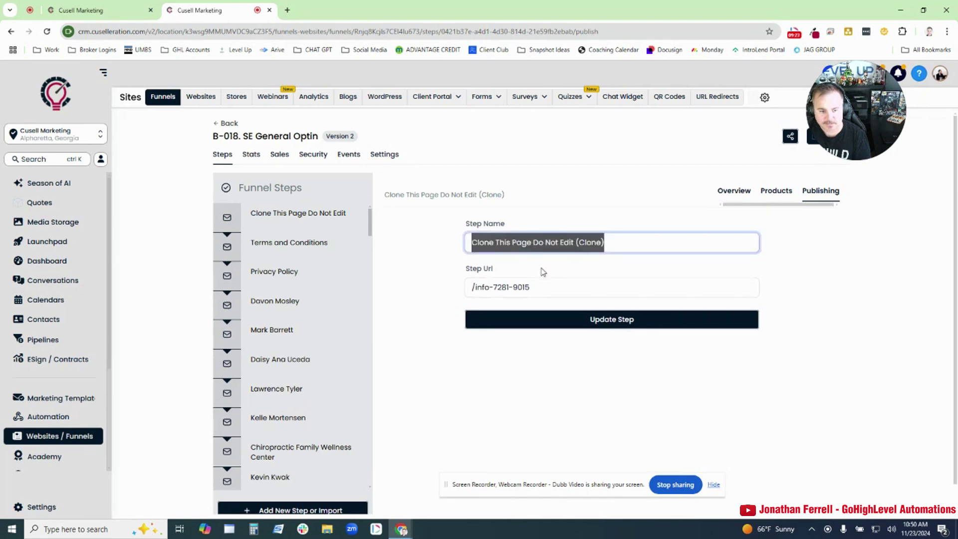
left_click_drag(532, 287, 476, 287)
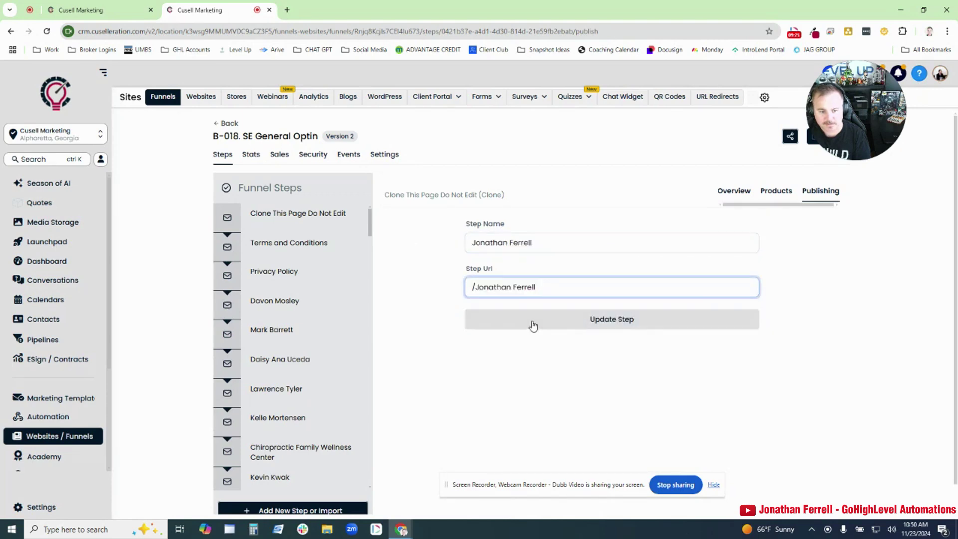
left_click(532, 319)
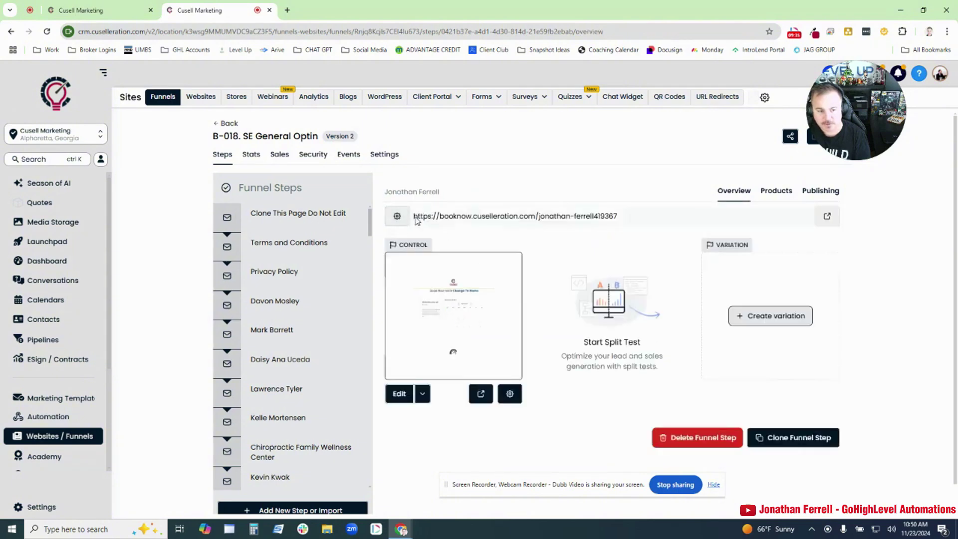
left_click_drag(444, 217, 538, 218)
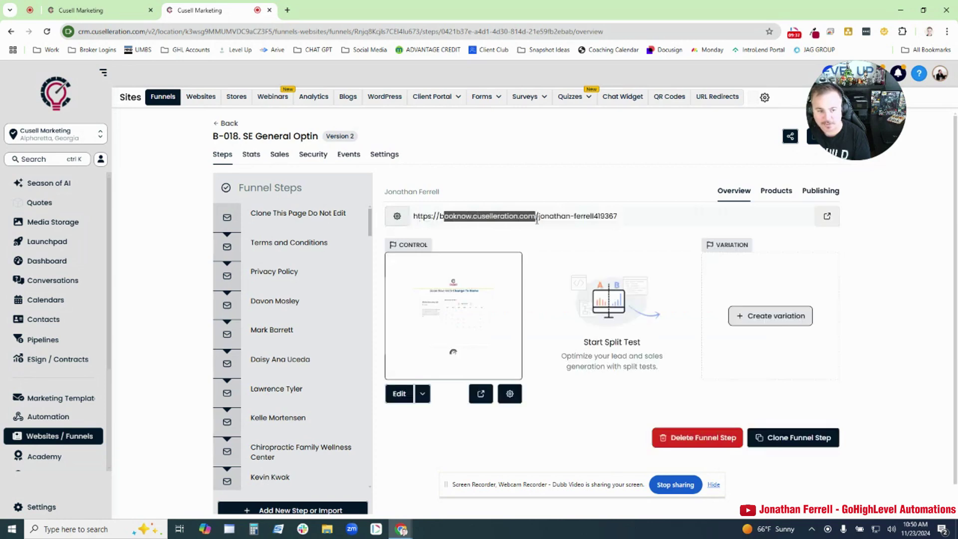
left_click(438, 219)
left_click_drag(439, 218, 517, 218)
left_click(531, 238)
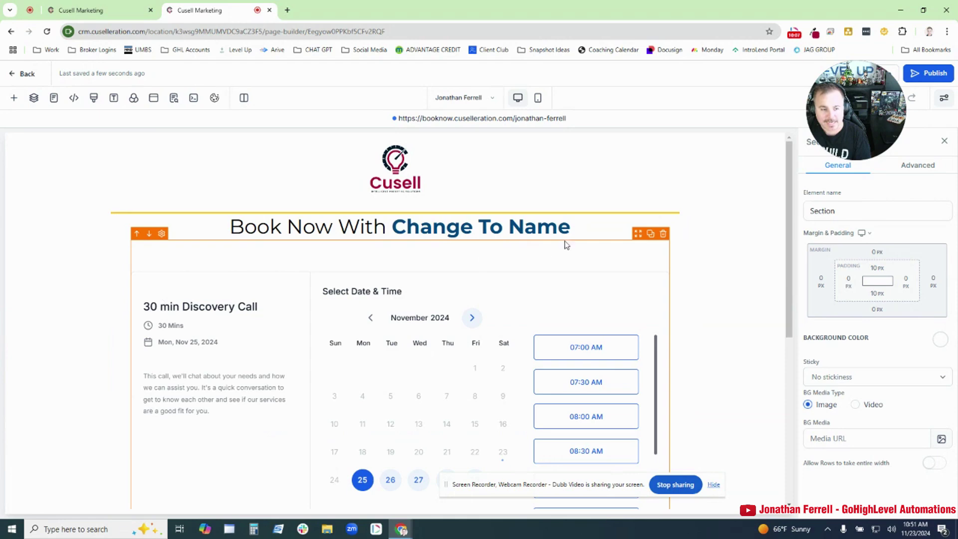
Select the 'Change To Name' placeholder text in the booking page headline.
left_click(572, 227)
left_click_drag(571, 228, 394, 228)
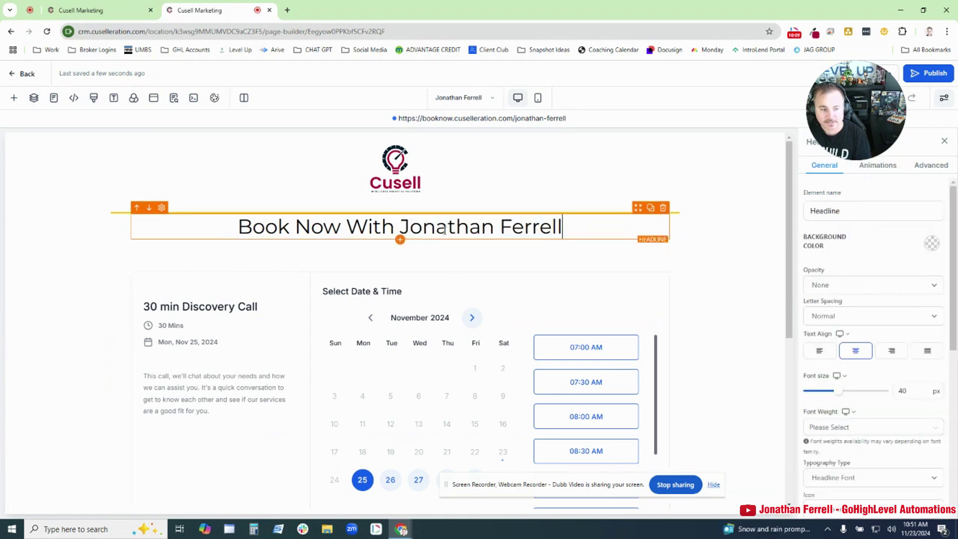
scroll(494, 255, "down", 5)
scroll(395, 388, "down", 2)
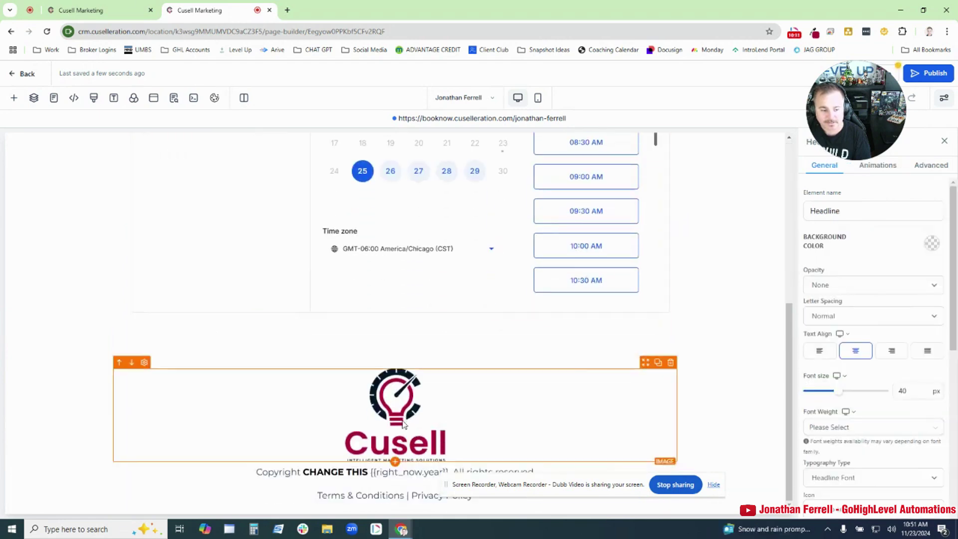
left_click_drag(367, 473, 305, 472)
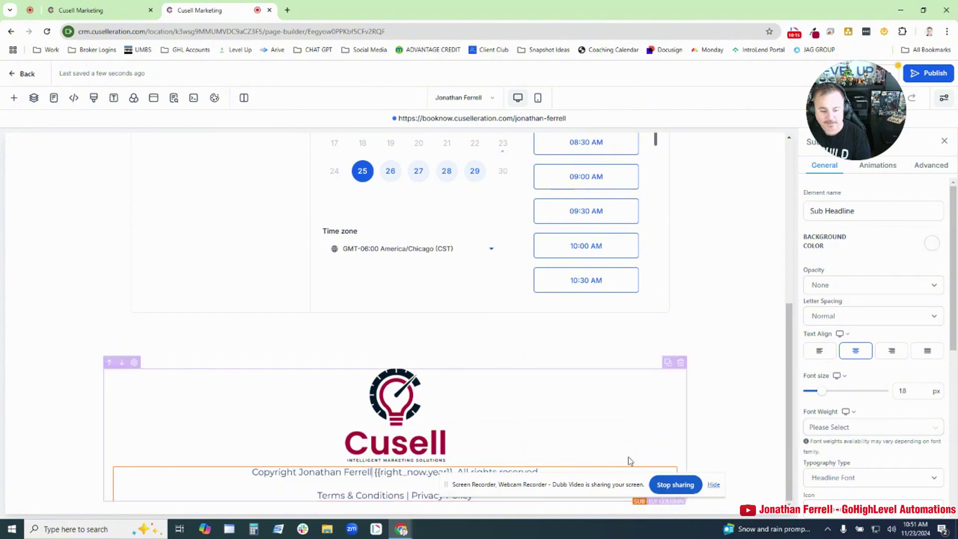
scroll(629, 374, "up", 5)
scroll(629, 299, "up", 3)
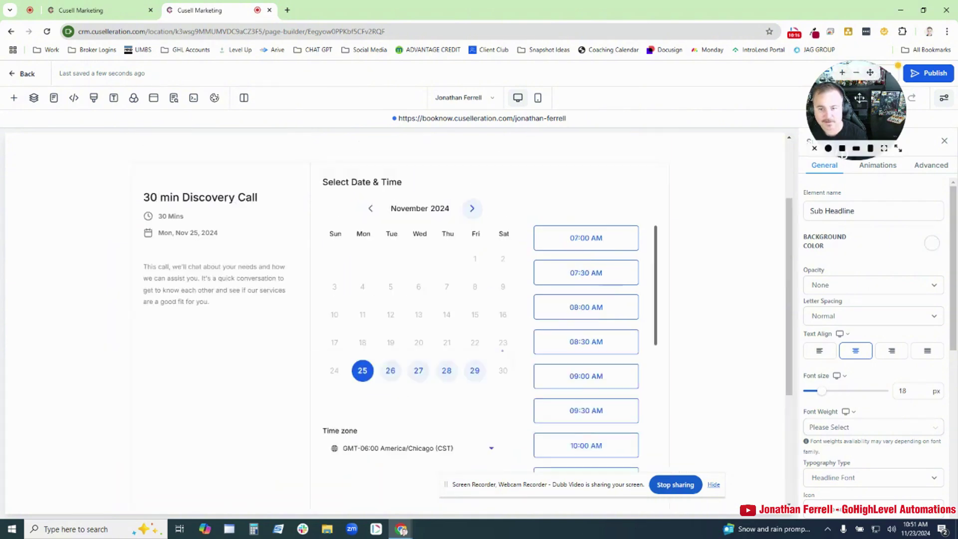
left_click(928, 73)
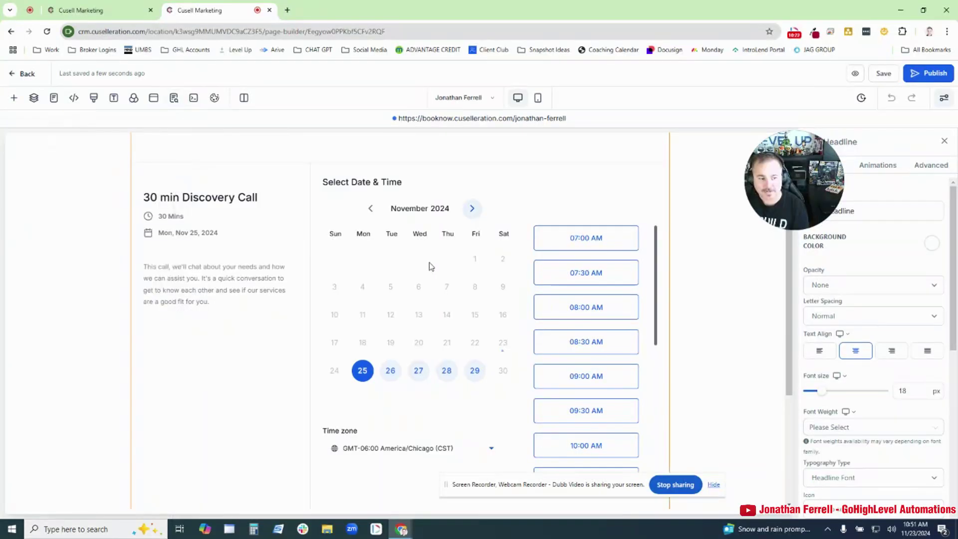
scroll(435, 262, "up", 3)
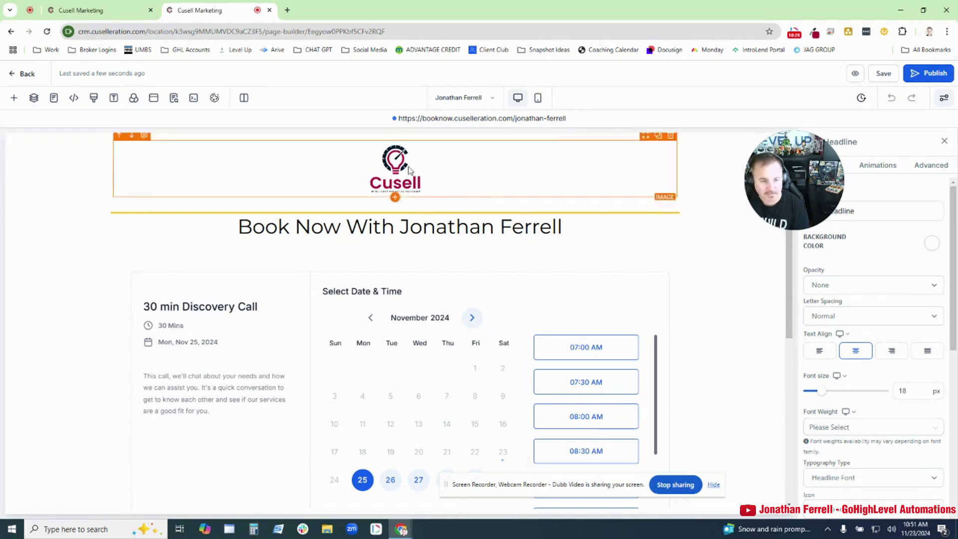
scroll(409, 172, "down", 3)
scroll(479, 183, "down", 5)
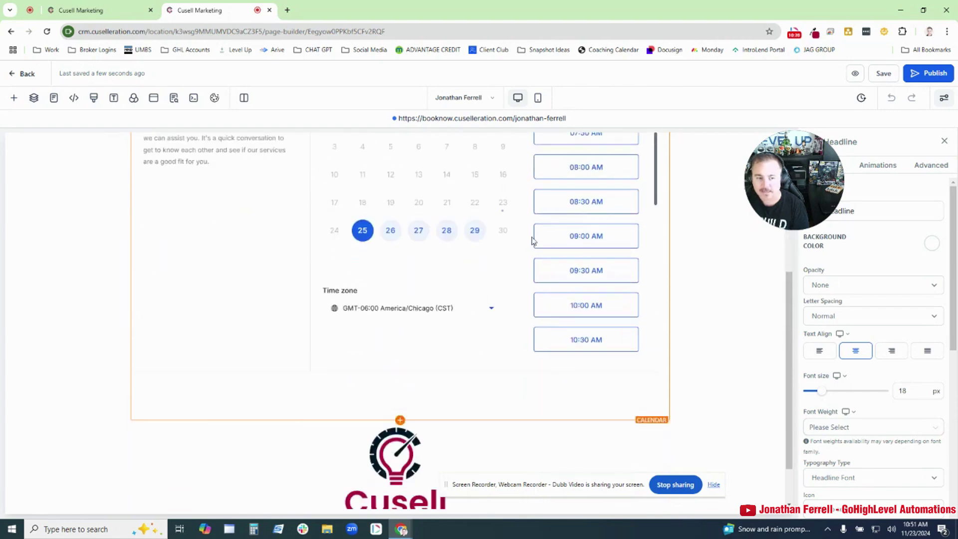
scroll(510, 242, "down", 2)
scroll(449, 360, "down", 1)
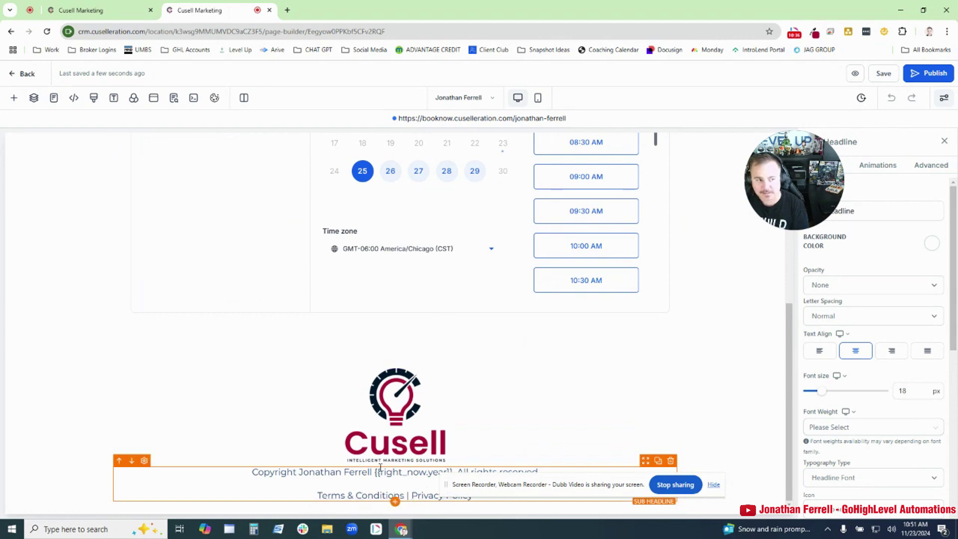
scroll(379, 374, "up", 5)
scroll(380, 300, "up", 5)
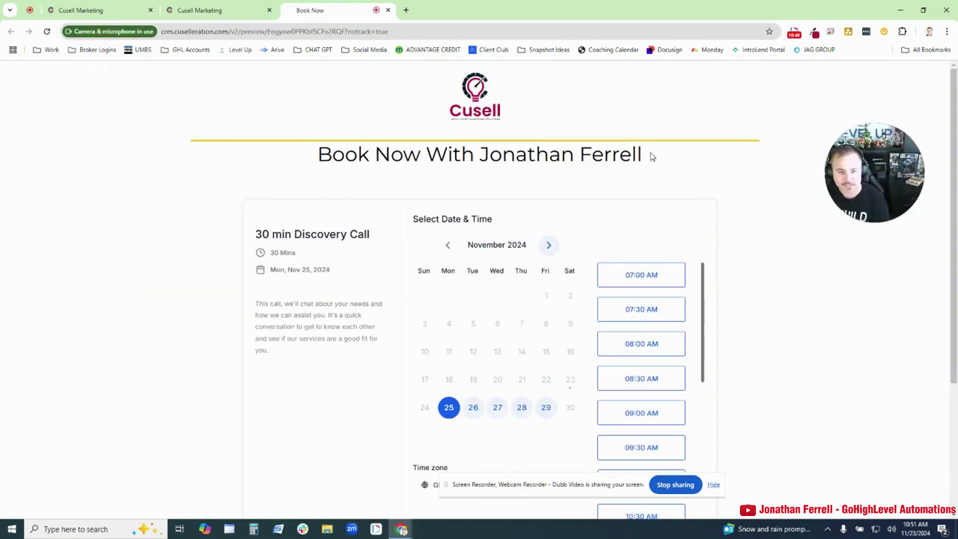
left_click_drag(652, 155, 480, 155)
scroll(605, 284, "down", 3)
scroll(605, 261, "down", 3)
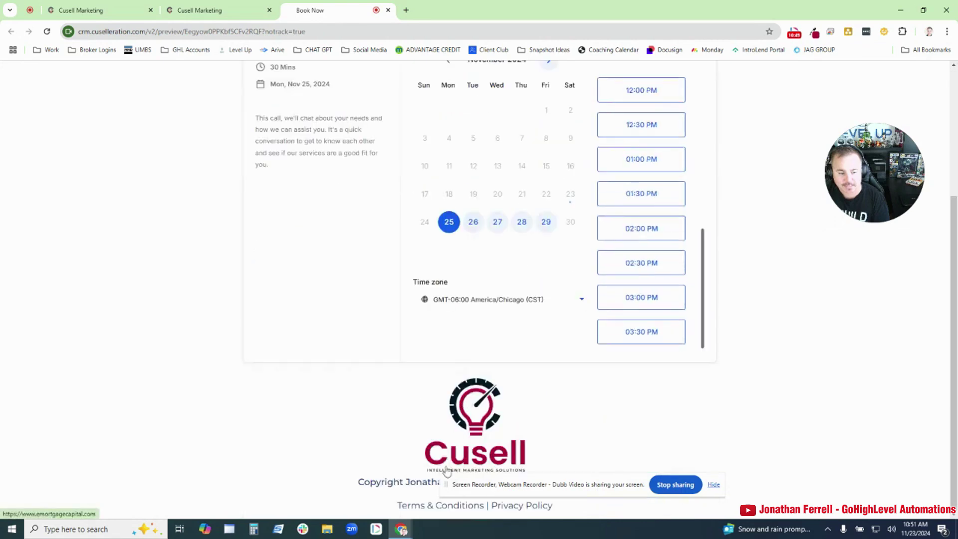
Review the Terms & Conditions and Privacy Policy footer pages, then load the live booking URL.
left_click(428, 507)
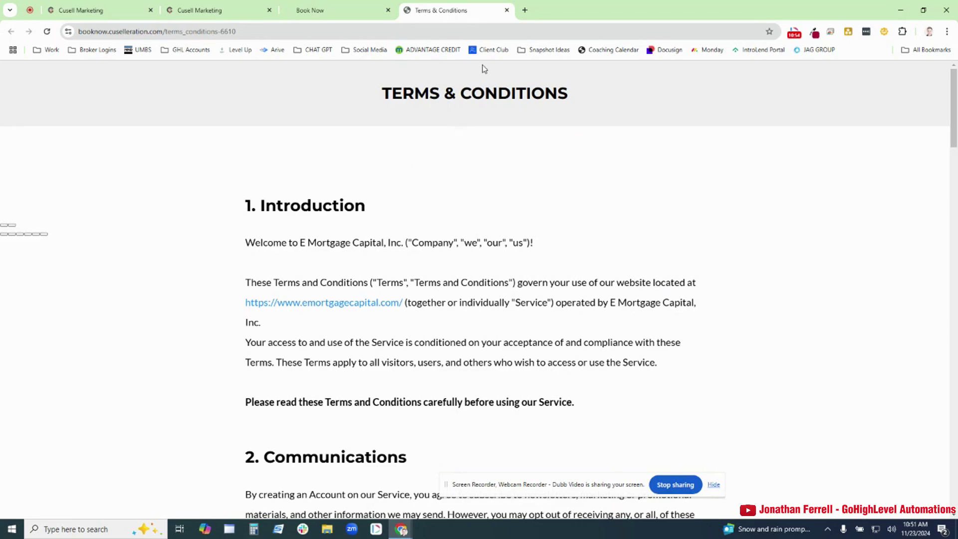
left_click(507, 11)
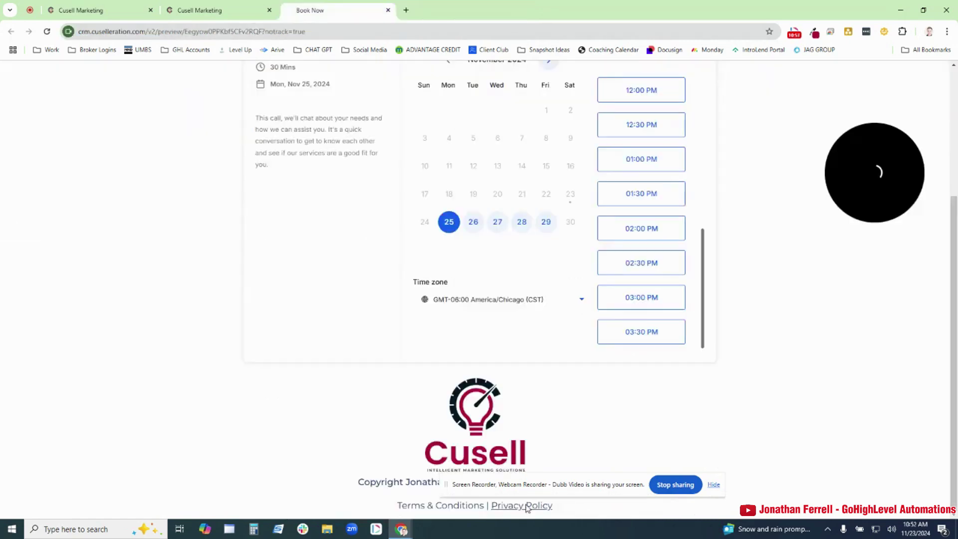
left_click(533, 510)
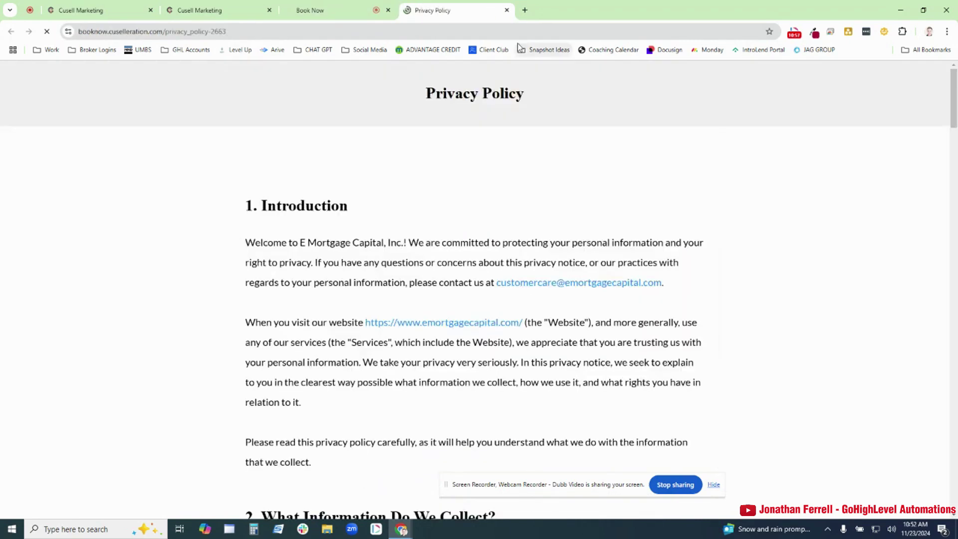
left_click(508, 11)
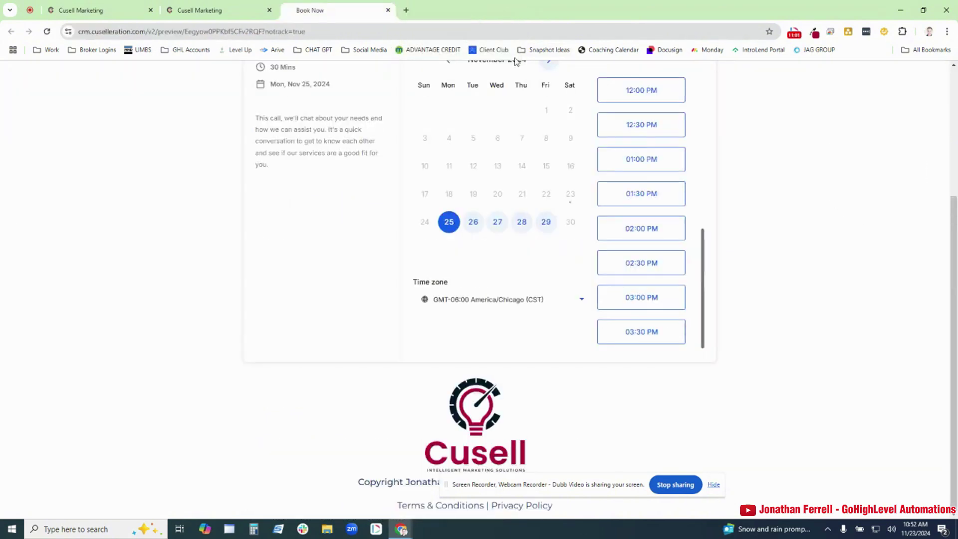
scroll(579, 155, "up", 3)
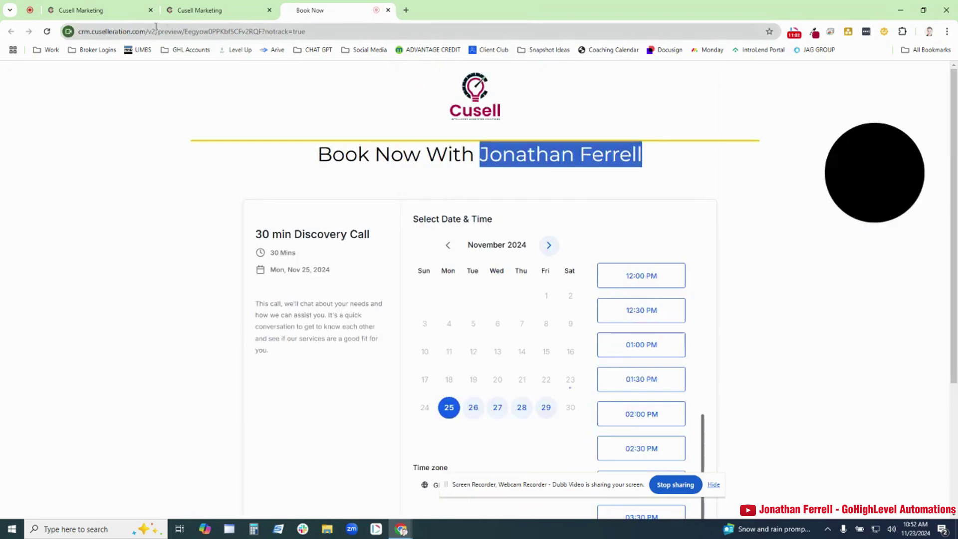
left_click(210, 10)
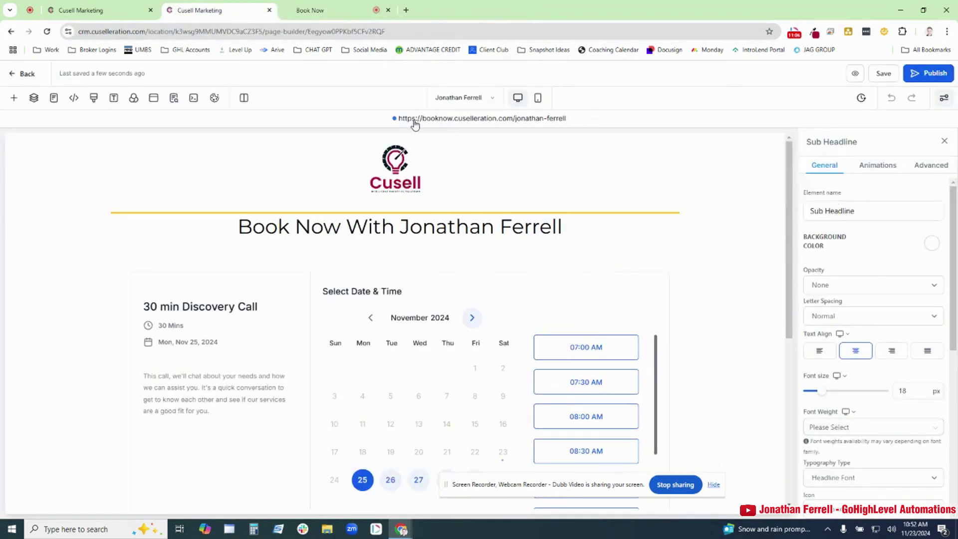
left_click(415, 120)
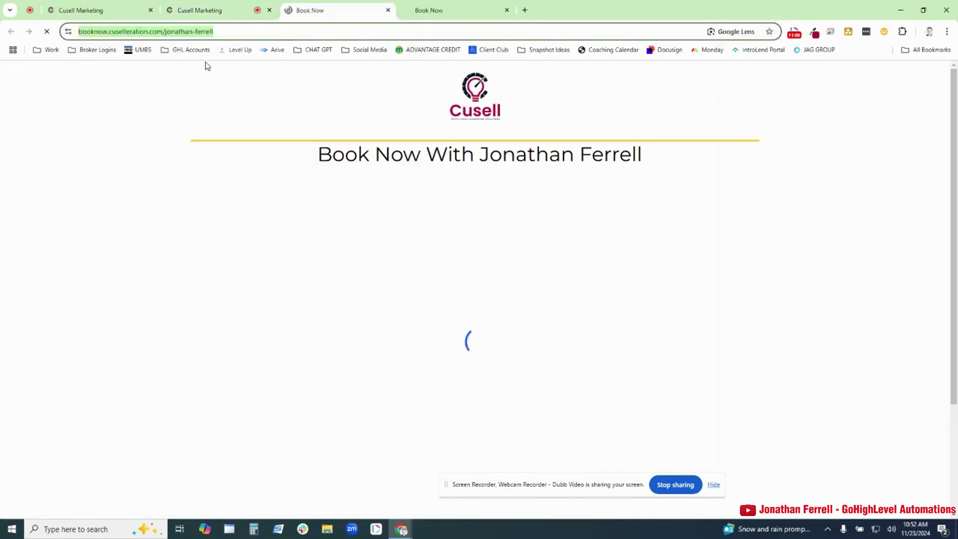
left_click(82, 10)
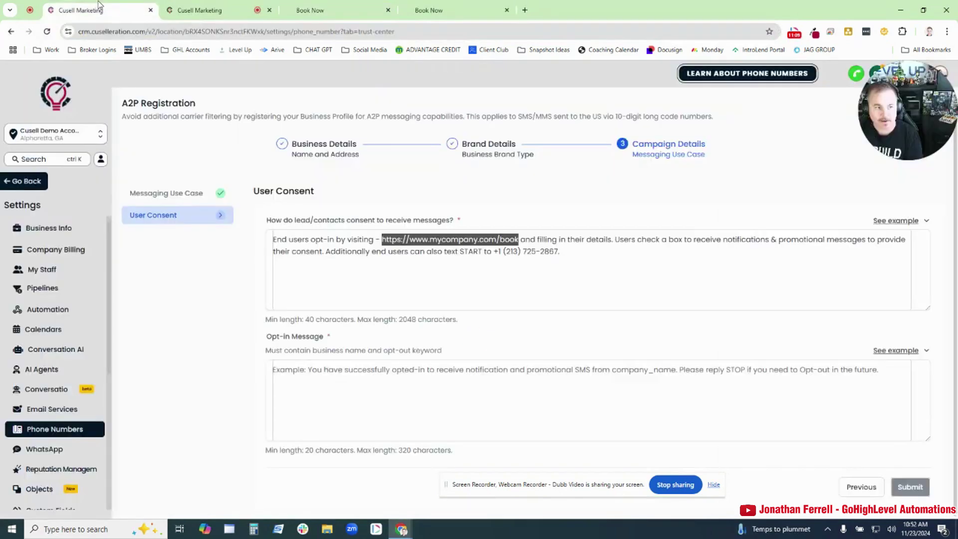
right_click(438, 240)
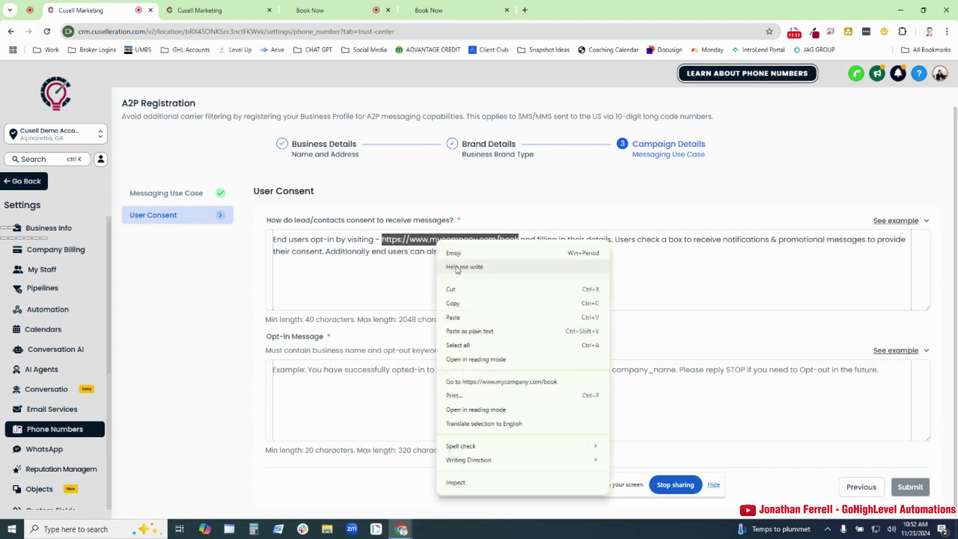
left_click(470, 332)
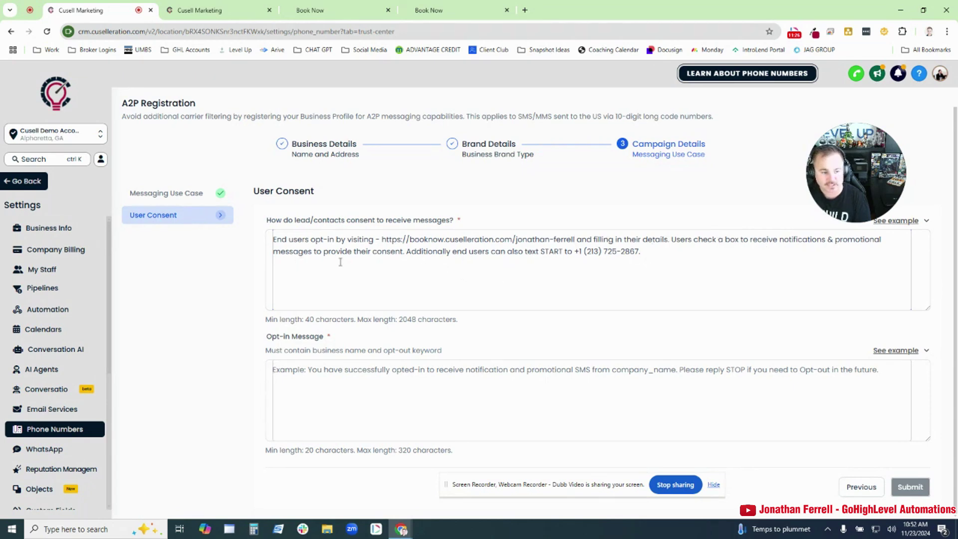
Copy the example opt-in text into the Opt-In Message field.
left_click(916, 350)
left_click_drag(824, 323, 767, 307)
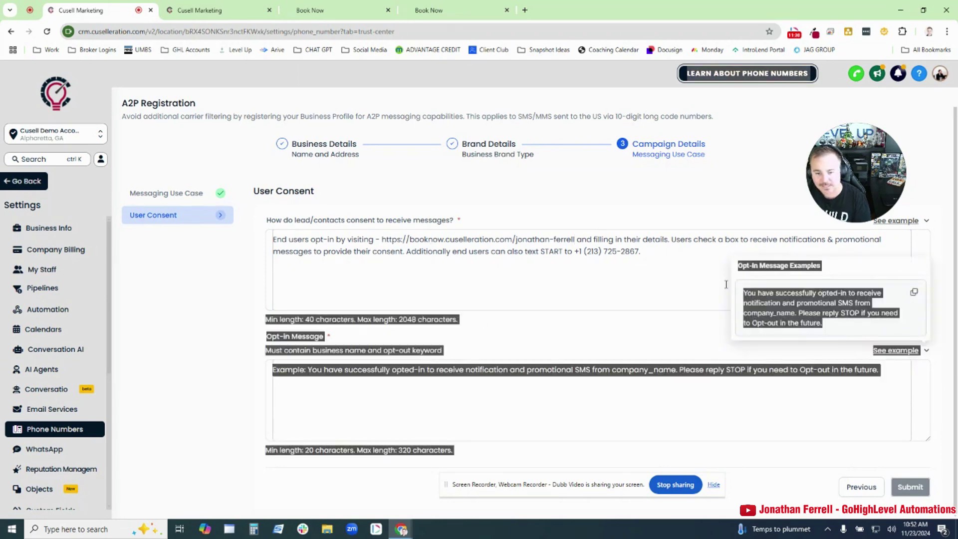
key("ctrl+c")
left_click(471, 391)
key("ctrl+v")
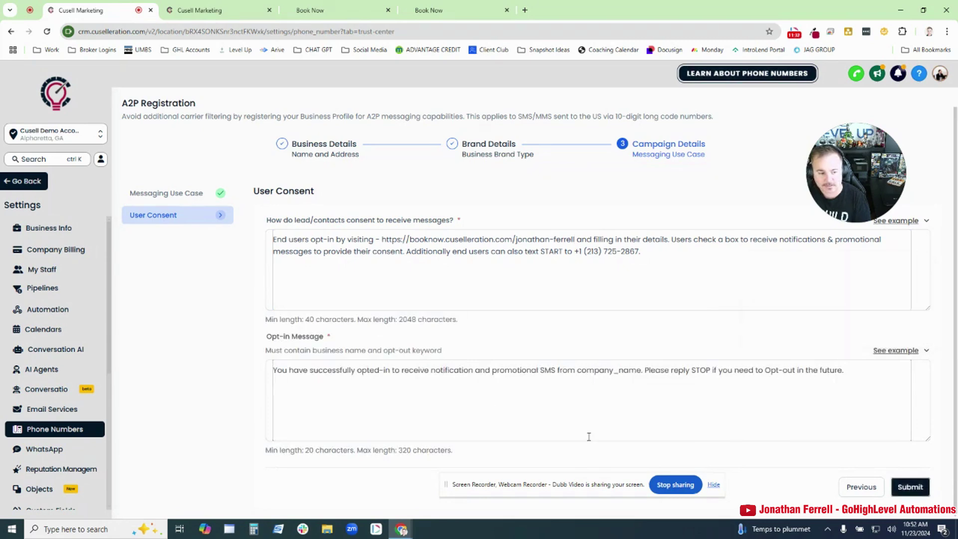